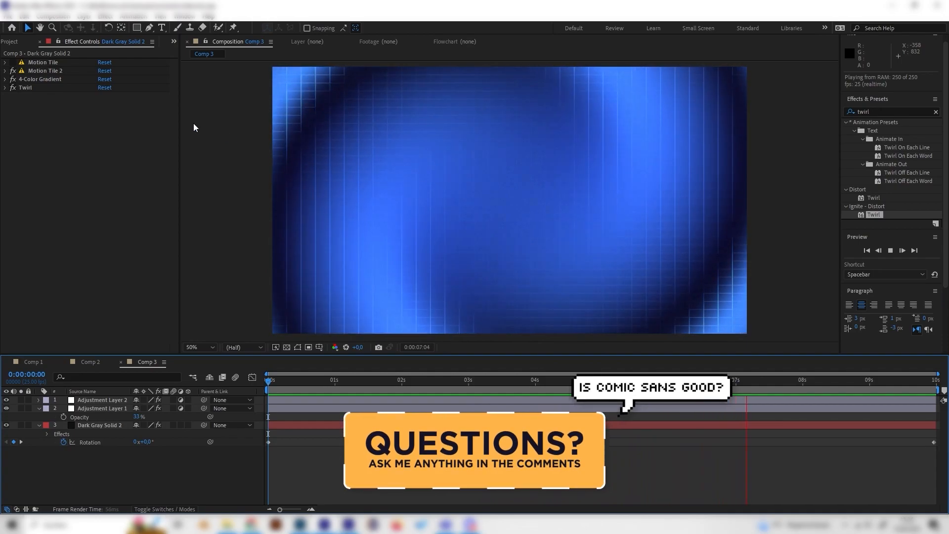
Stop the preview and create a new 1920 x 1080 composition, 10 seconds long at 25 fps.
key(space)
click(7, 44)
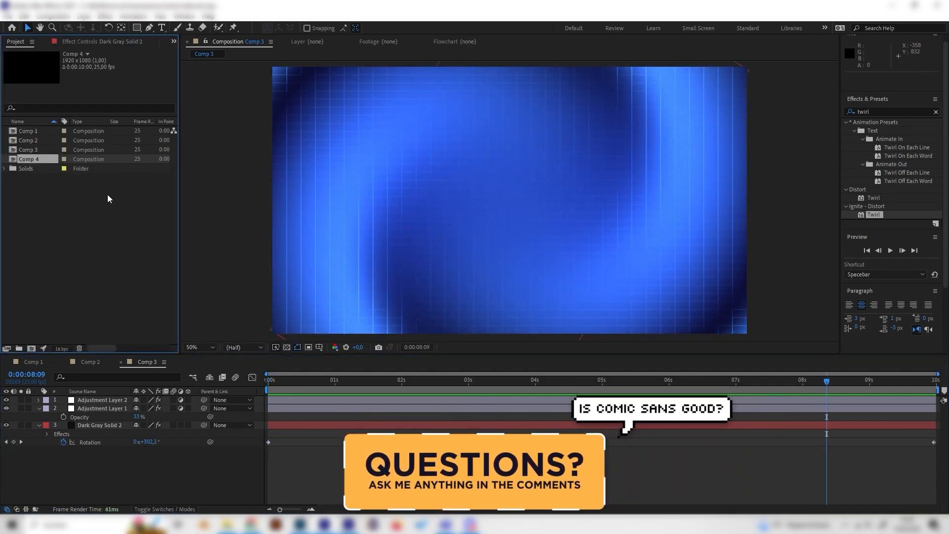
right_click(107, 191)
click(123, 202)
click(497, 322)
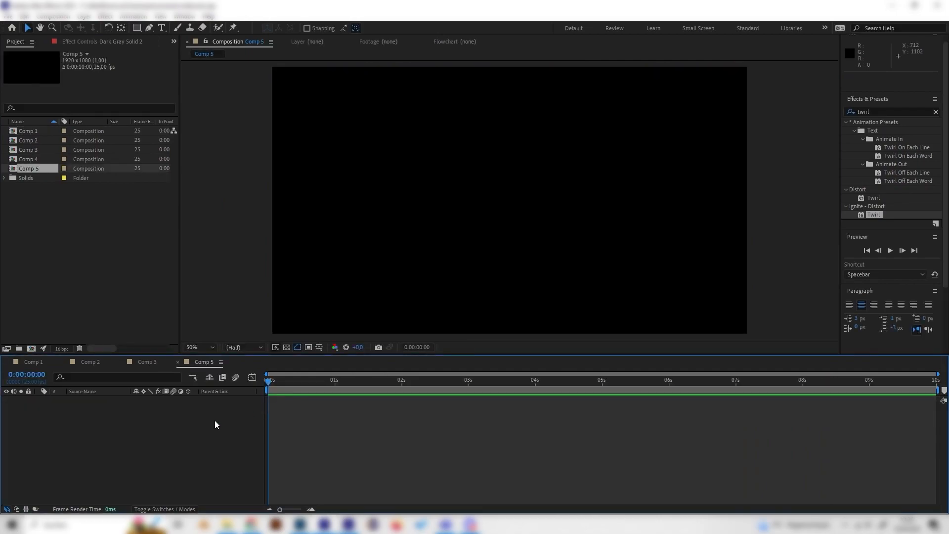
Add a dark gray solid layer filling the new composition.
right_click(227, 417)
mouse_move(170, 299)
click(287, 325)
click(154, 202)
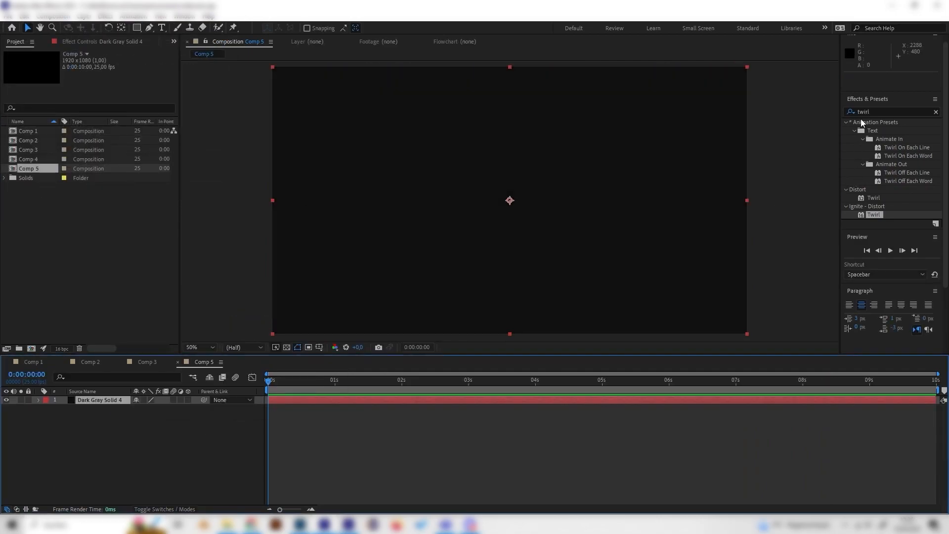
Find the 4-Color Gradient effect and apply it to the dark gray solid.
drag(876, 112, 757, 101)
key(BackSpace)
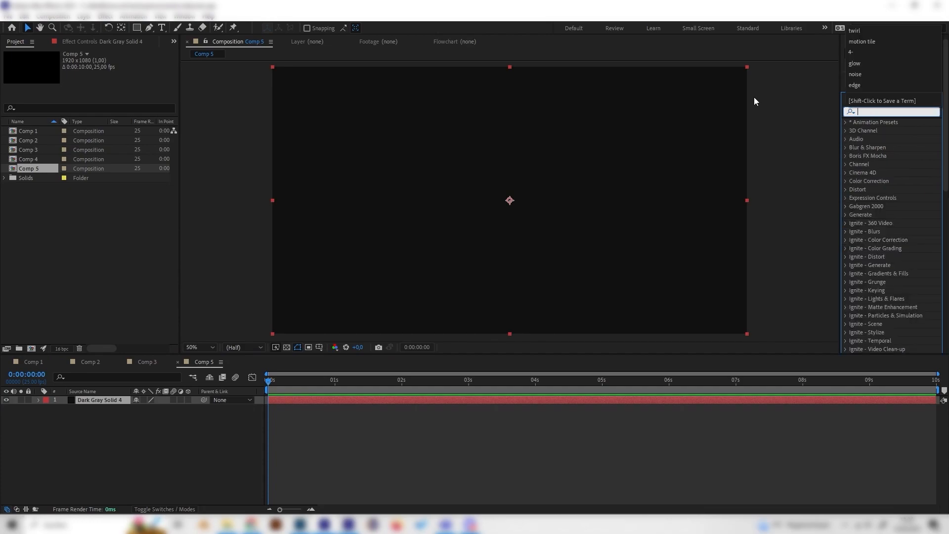
text(4-)
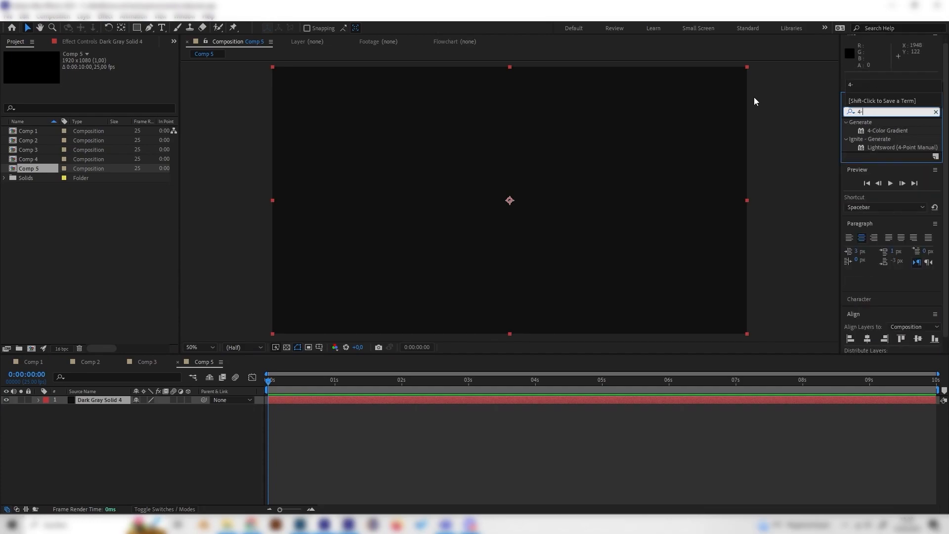
double_click(889, 130)
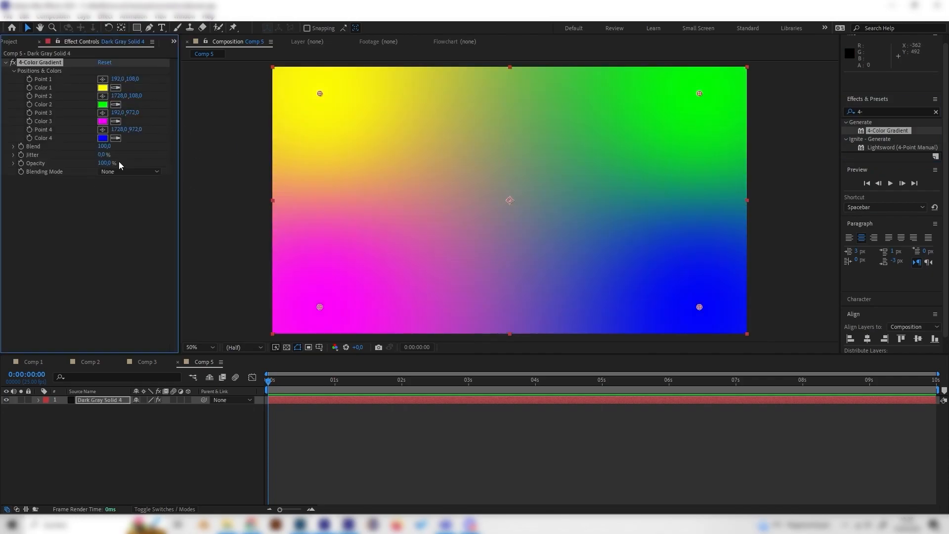
Set the gradient's Color 1 to blue 2D9FFF and use the same blue for Color 4.
click(102, 87)
click(150, 78)
drag(128, 40, 137, 41)
click(177, 141)
key(ctrl+c)
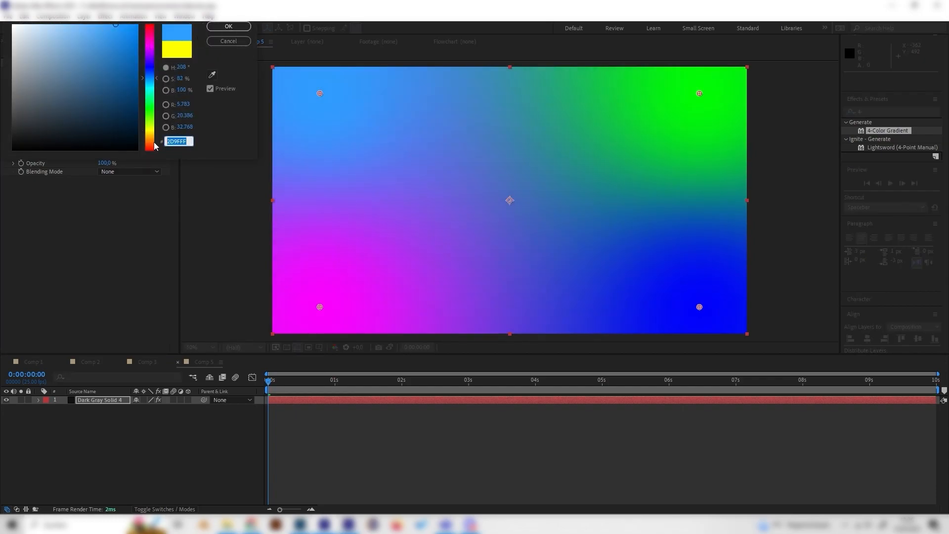
click(228, 27)
click(103, 138)
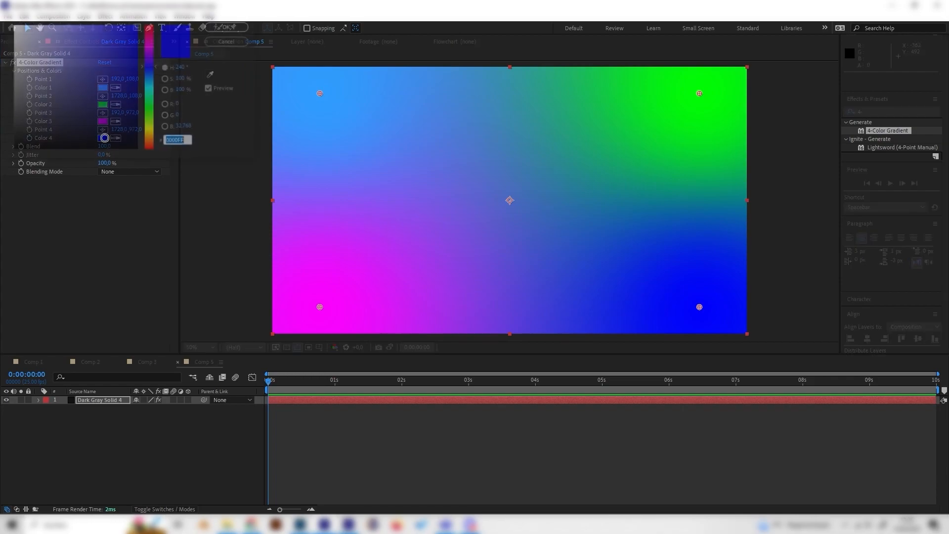
key(ctrl+v)
click(236, 31)
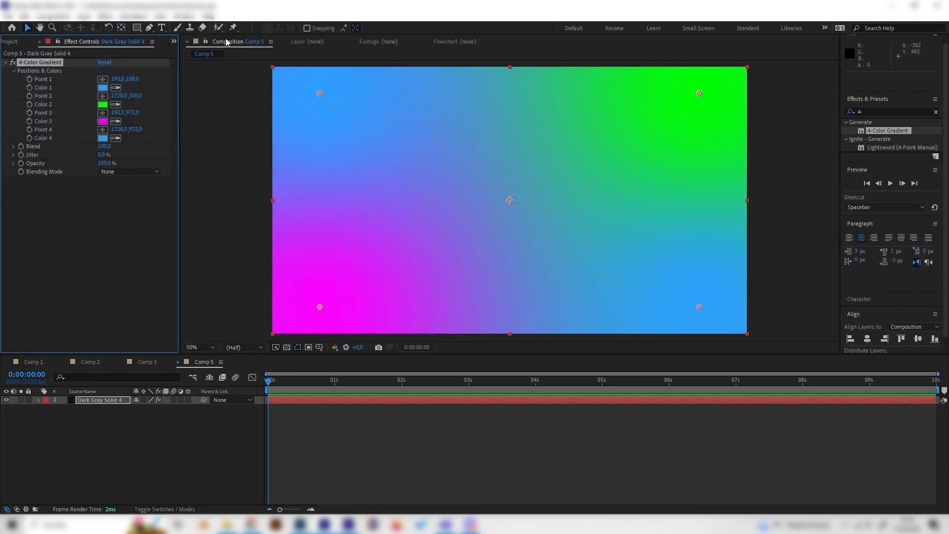
Set the gradient's Color 2 and Color 3 to near-black 0D0D0D.
click(103, 104)
click(41, 141)
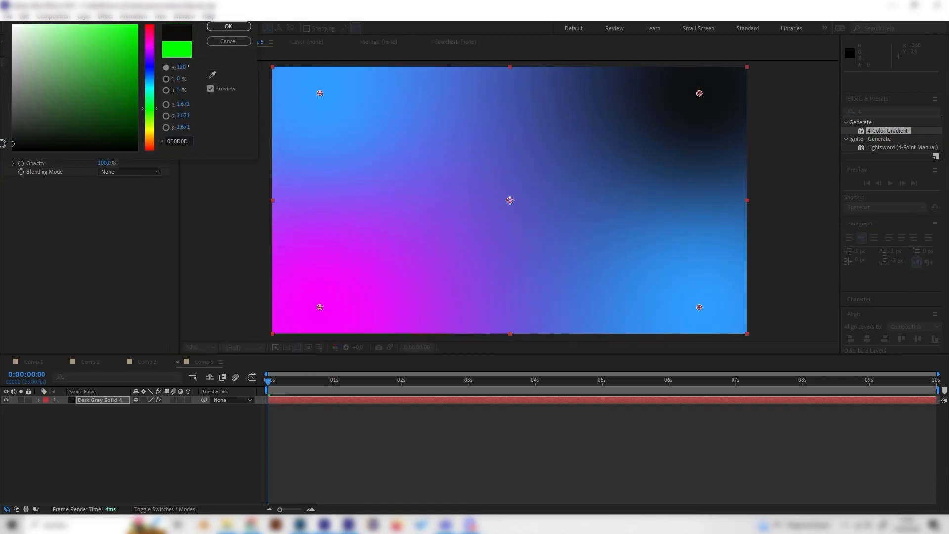
click(229, 27)
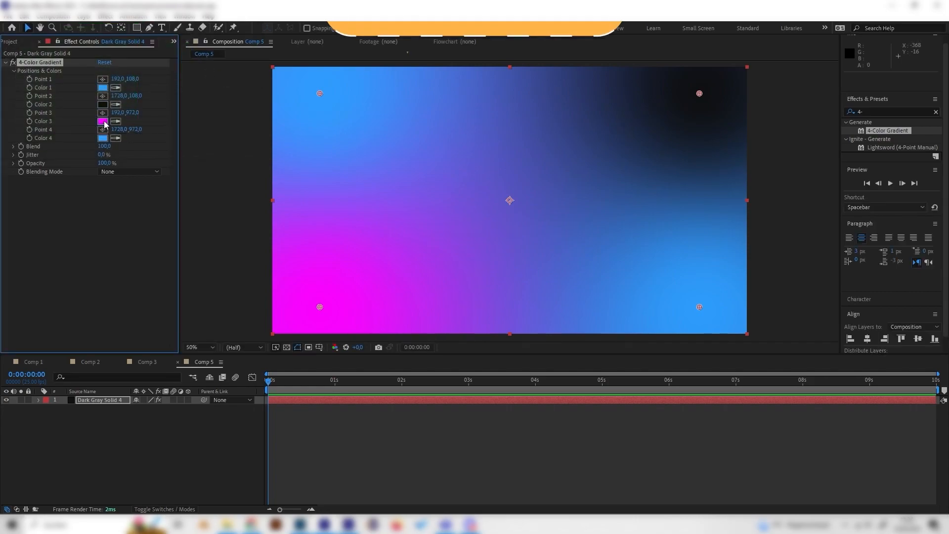
click(103, 121)
click(10, 142)
drag(8, 142, 2, 145)
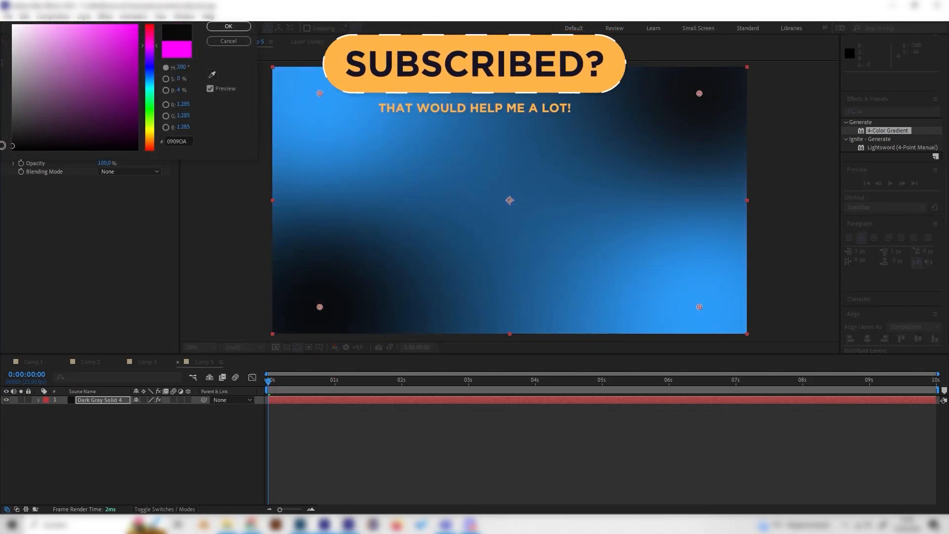
click(228, 27)
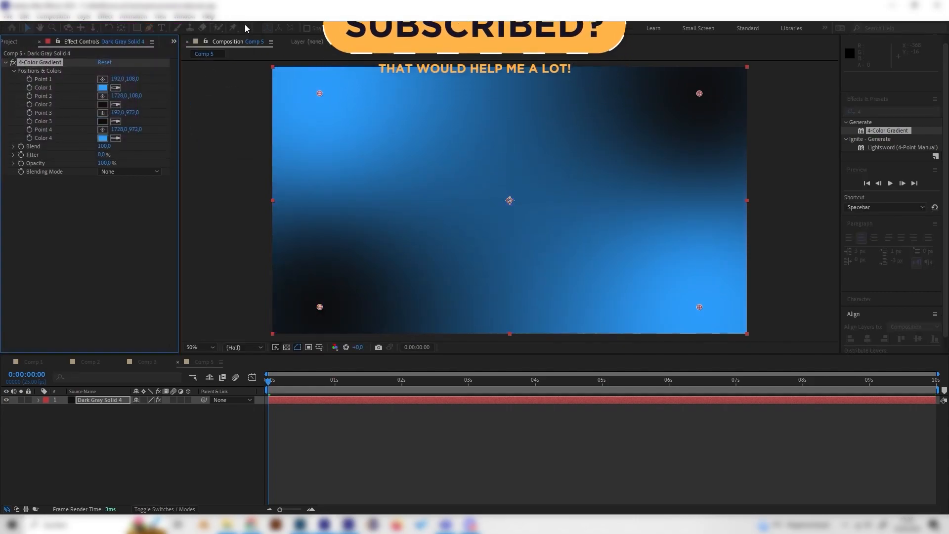
click(102, 121)
click(10, 143)
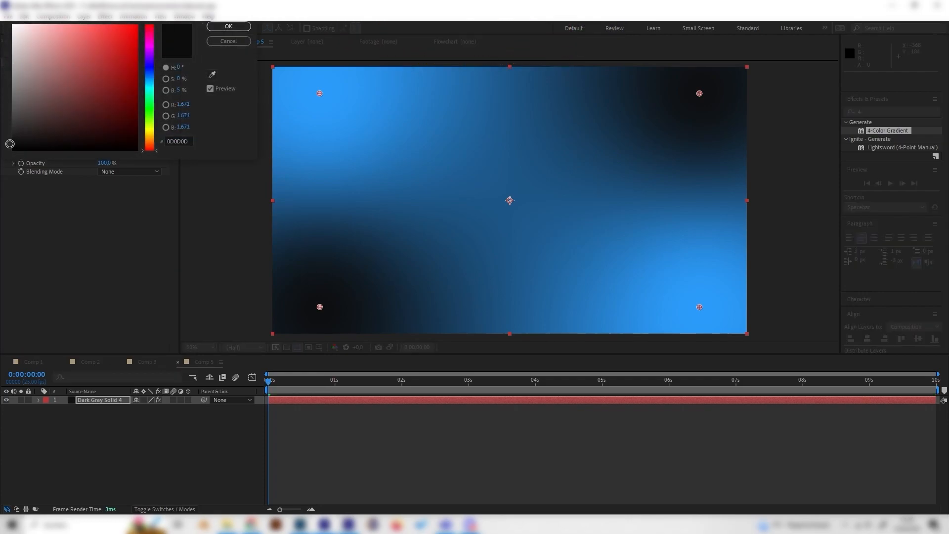
click(224, 27)
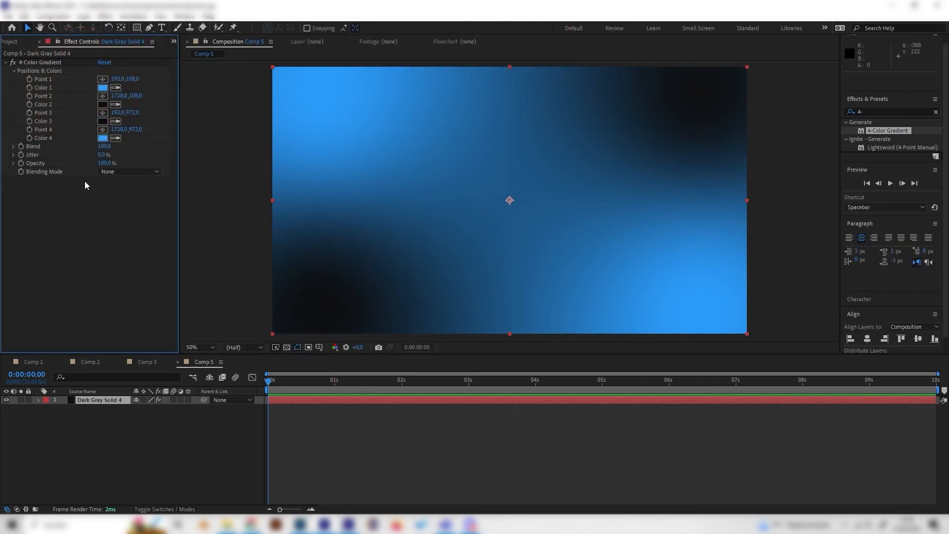
Find the Motion Tile effect and apply it to the gradient solid.
double_click(879, 113)
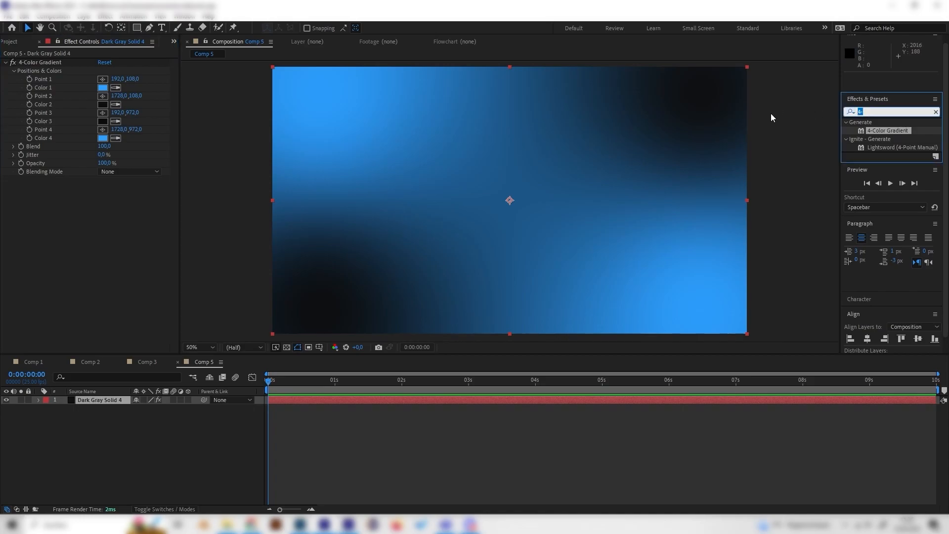
text(motion)
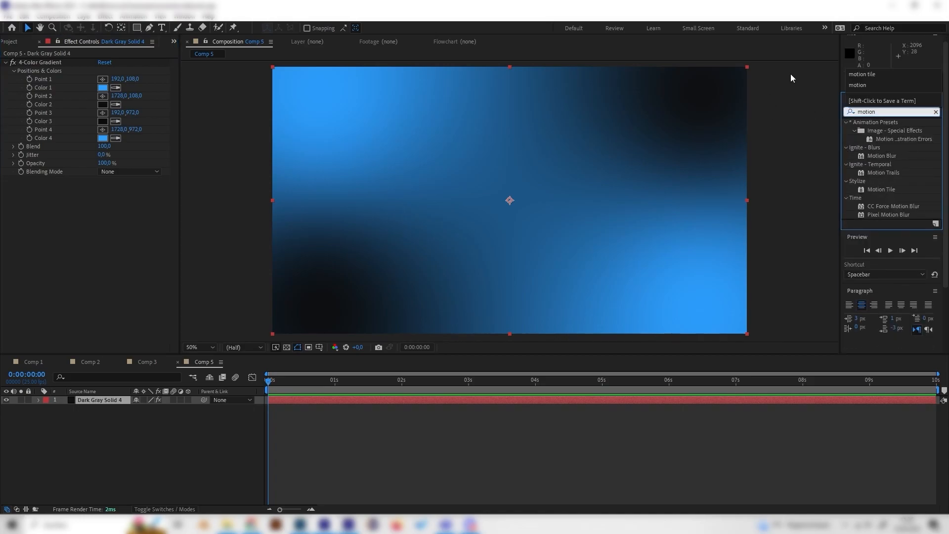
double_click(887, 189)
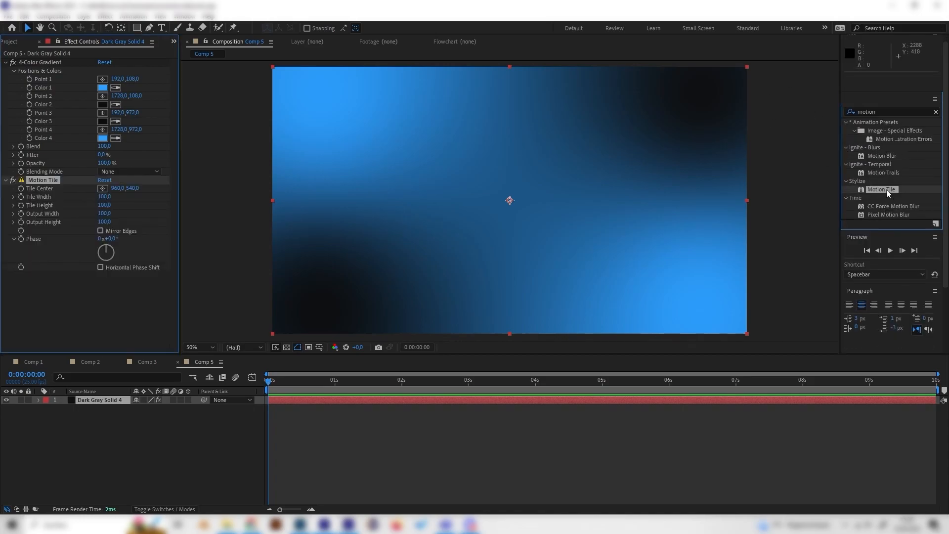
Set Motion Tile's output width and output height to 300.
click(104, 213)
text(300)
key(Return)
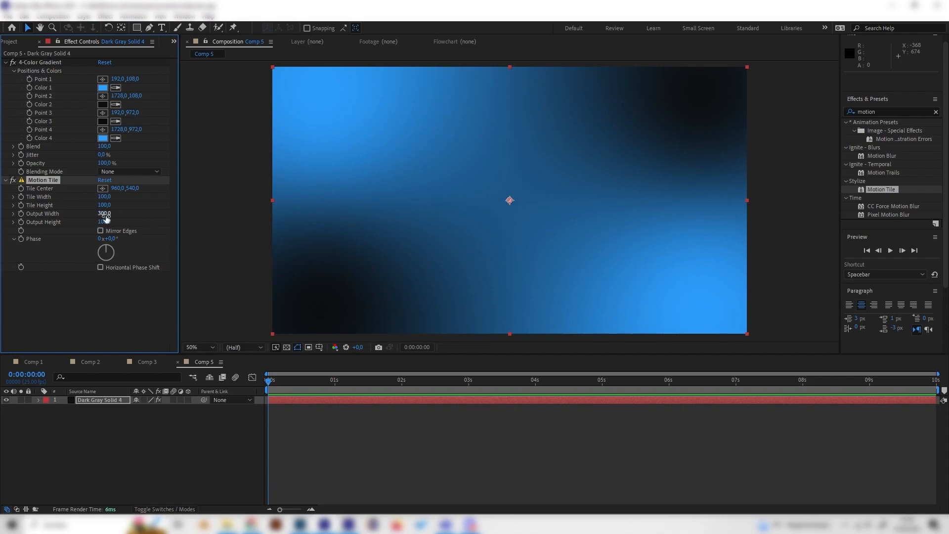
click(105, 222)
text(30)
key(Return)
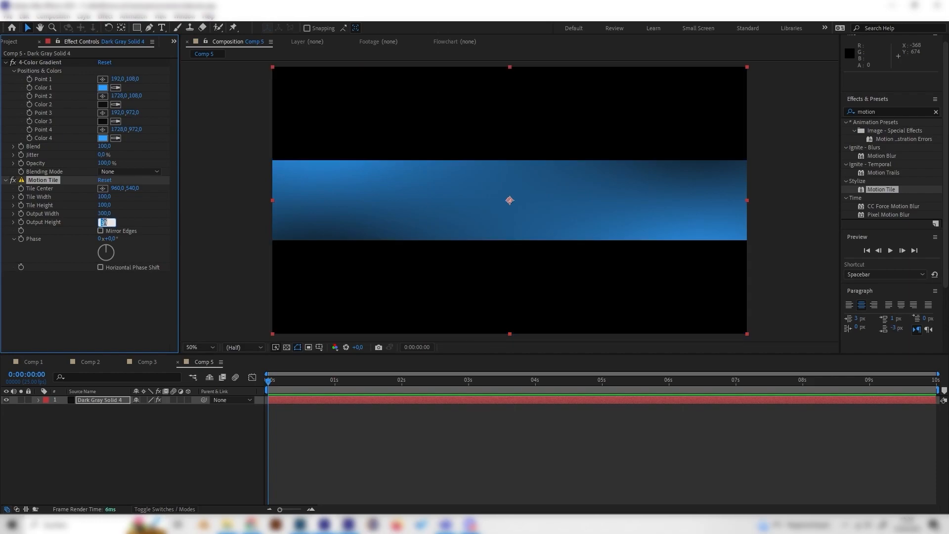
key(Return)
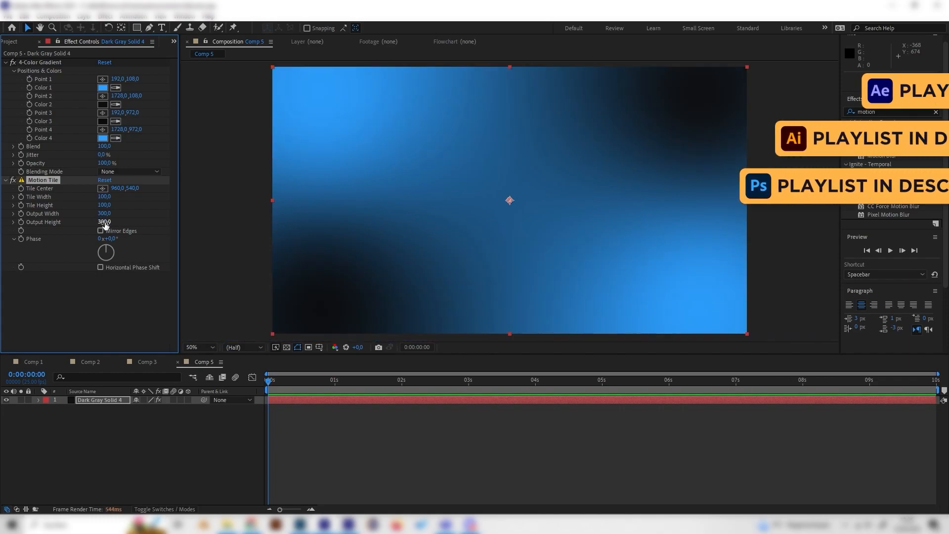
Collapse both effects and move Motion Tile above 4-Color Gradient in the effect order.
click(6, 63)
click(6, 71)
drag(40, 72, 32, 63)
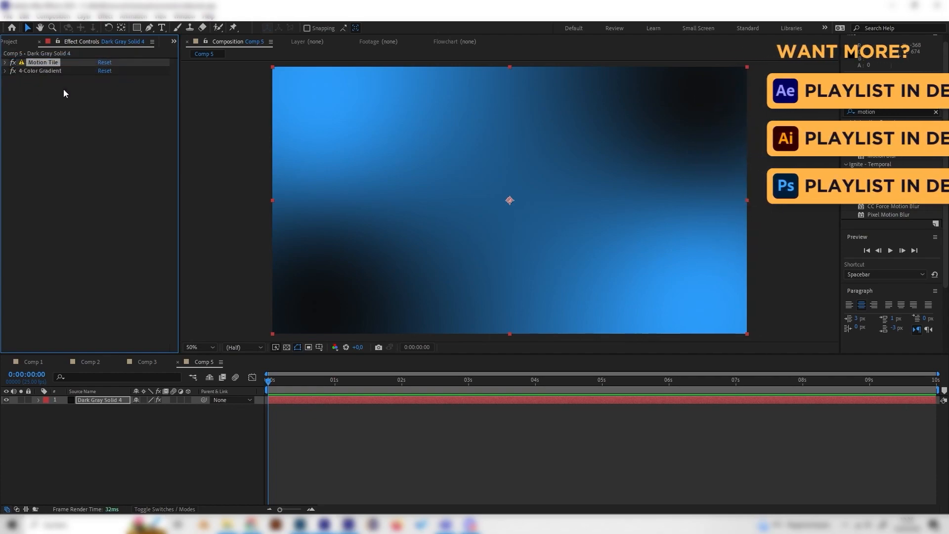
click(51, 139)
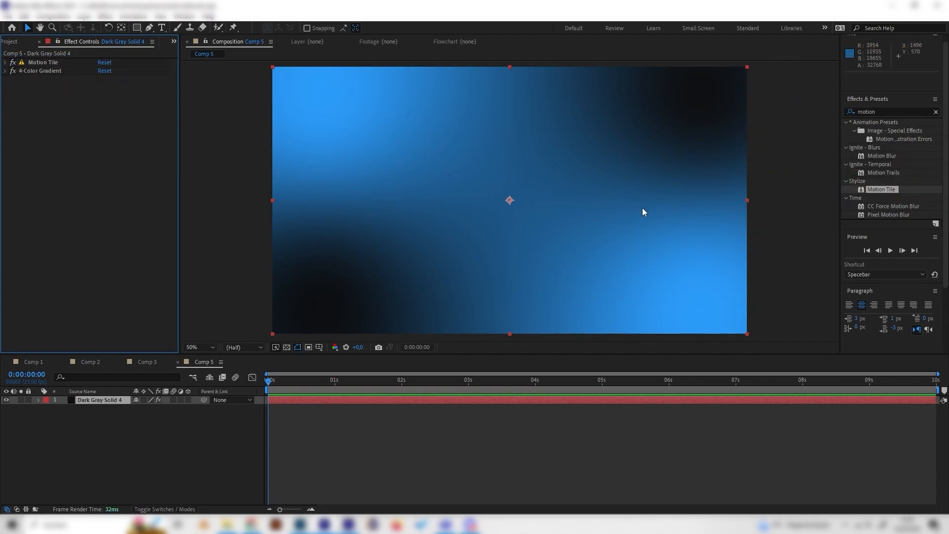
Find the Twirl effect in the Distort category and apply it to the solid in Comp 5.
click(157, 362)
click(206, 360)
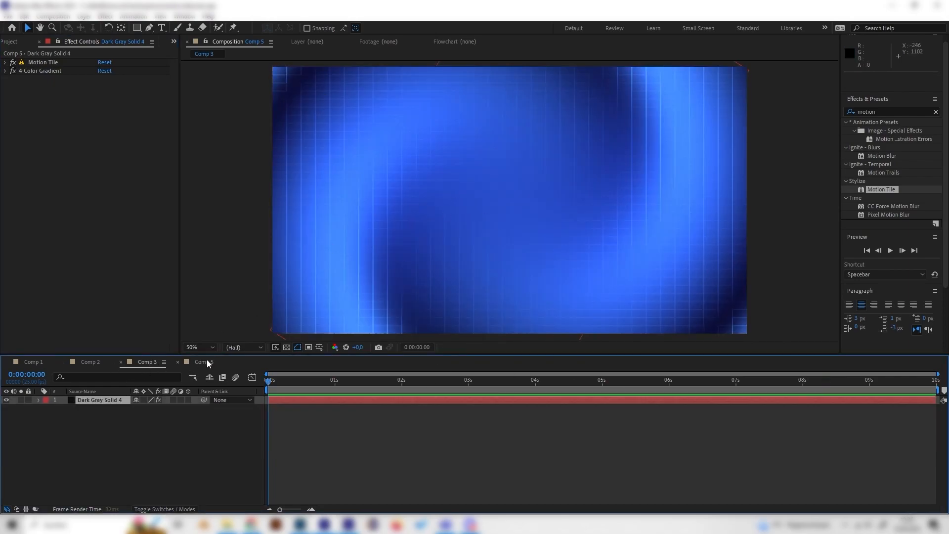
click(206, 361)
text(twirl)
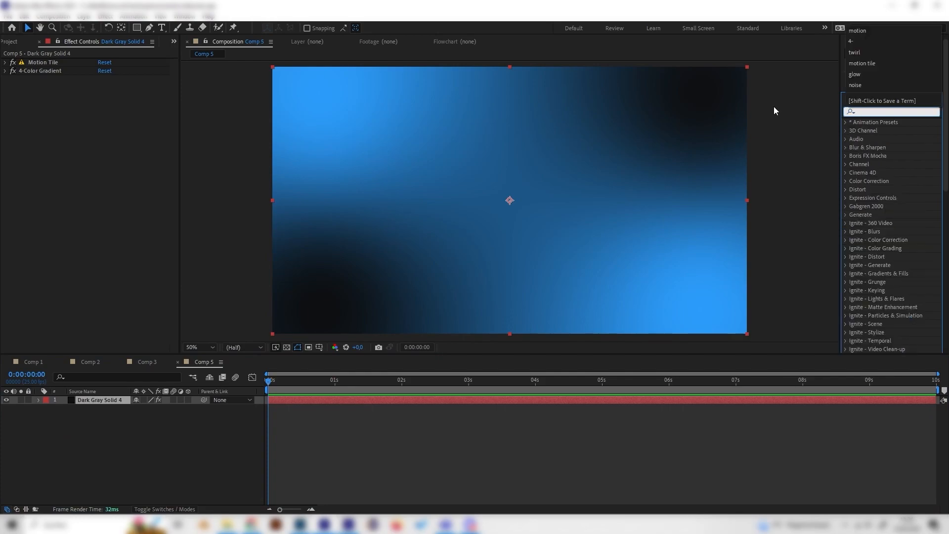
drag(874, 198, 163, 163)
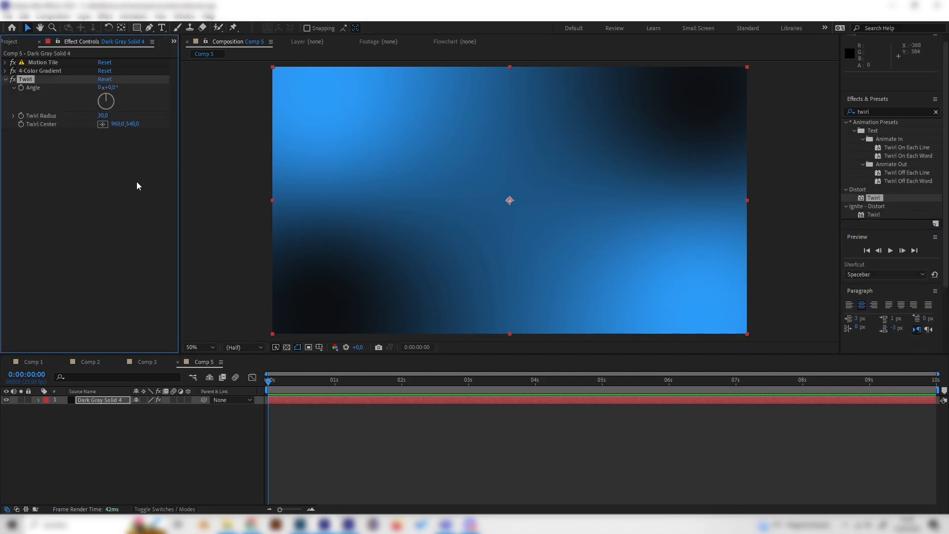
Set the Twirl angle to 6 full revolutions and the twirl radius to 70.
click(100, 87)
text(6)
key(Return)
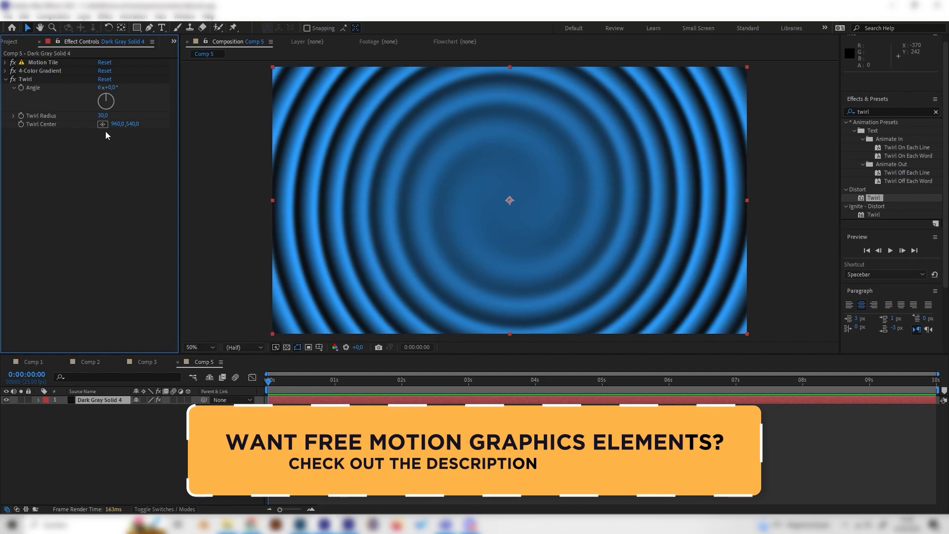
drag(102, 116, 116, 116)
click(107, 115)
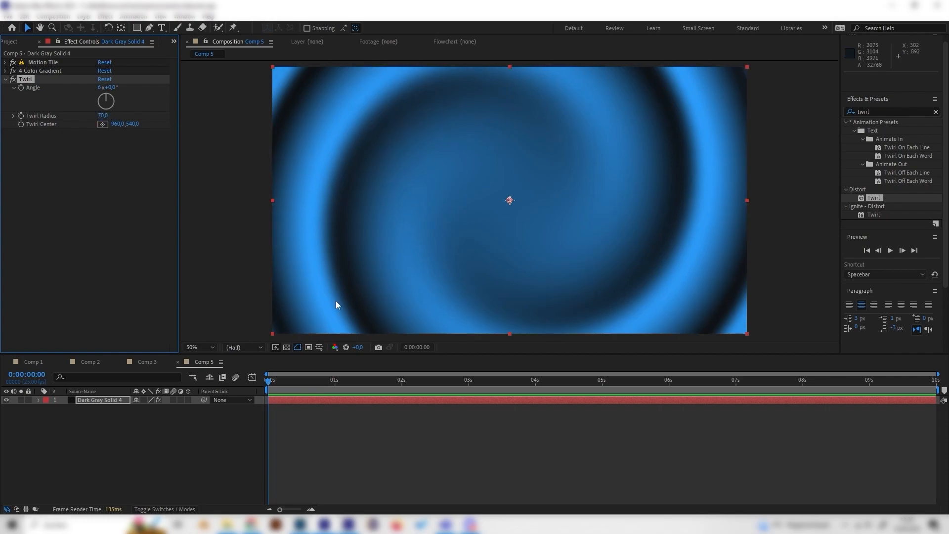
Animate the solid's rotation with keyframes at 0 seconds and at the end of the timeline, and preview the spin.
click(293, 432)
drag(270, 381, 257, 406)
click(118, 402)
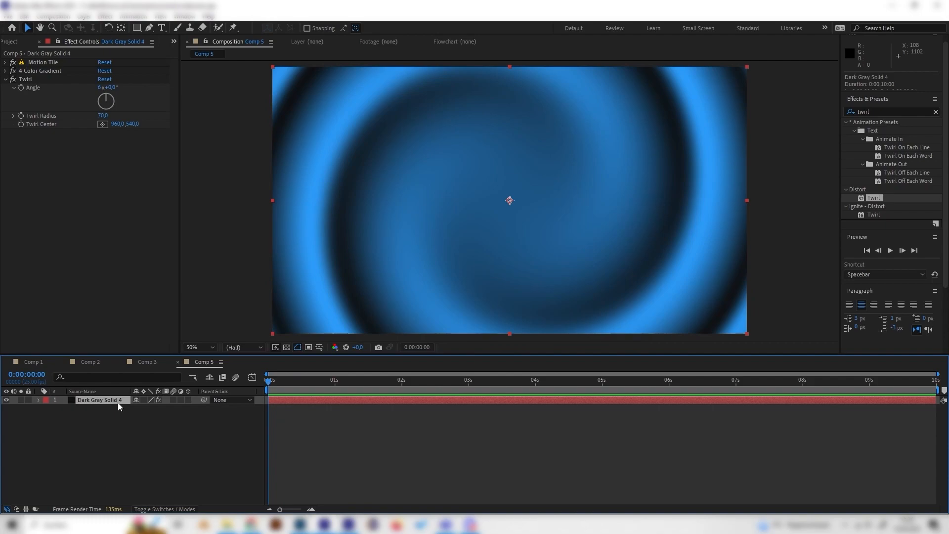
key(r)
click(64, 408)
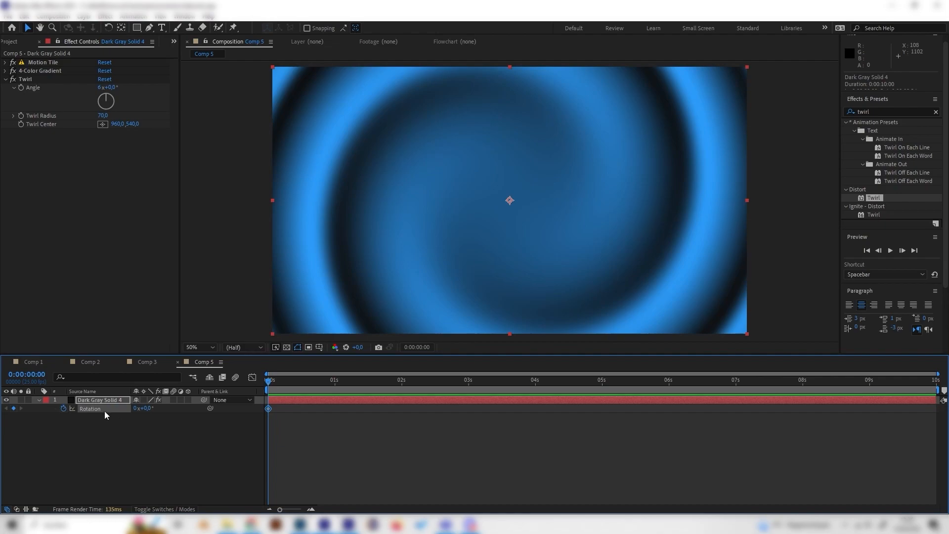
drag(396, 379, 934, 380)
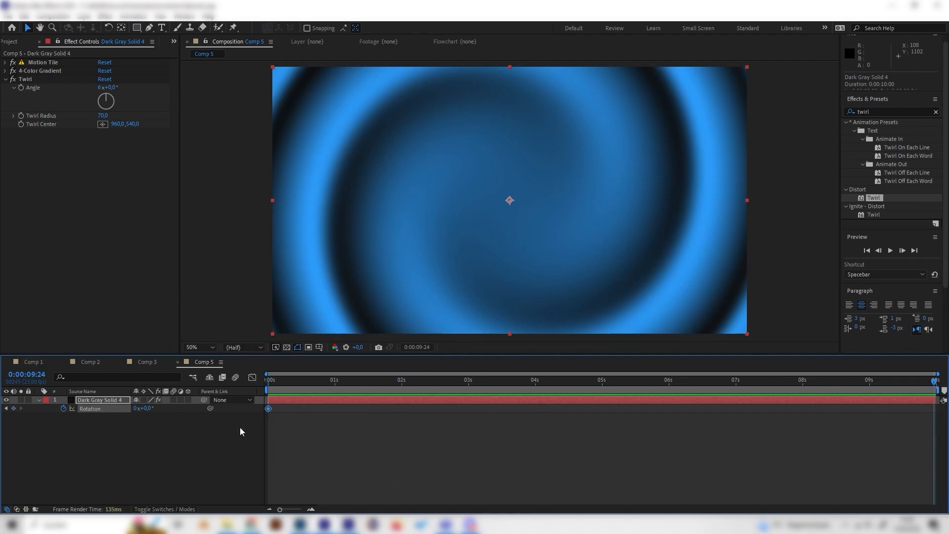
click(134, 409)
drag(307, 386, 238, 393)
key(space)
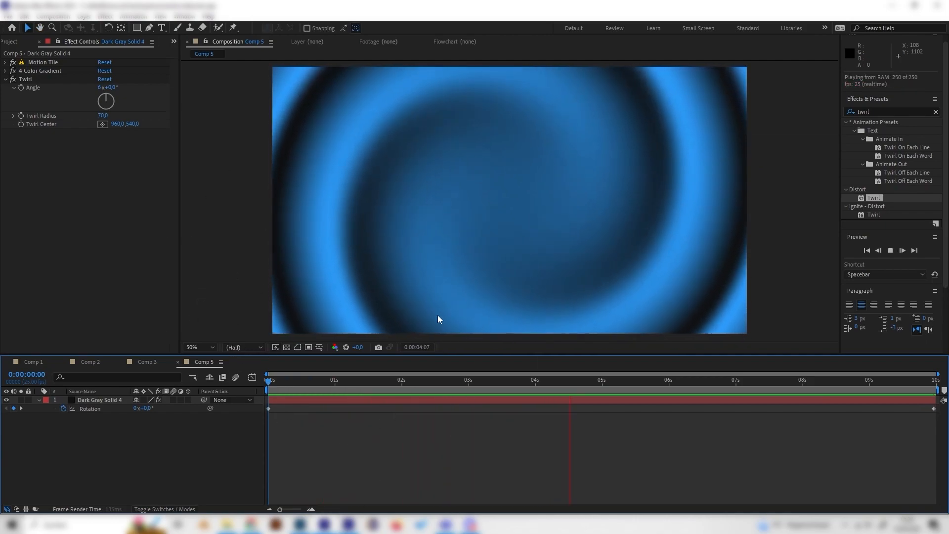
drag(411, 381, 525, 381)
Compare with the finished background in Comp 3, and add an adjustment layer above the solid in Comp 5.
click(141, 359)
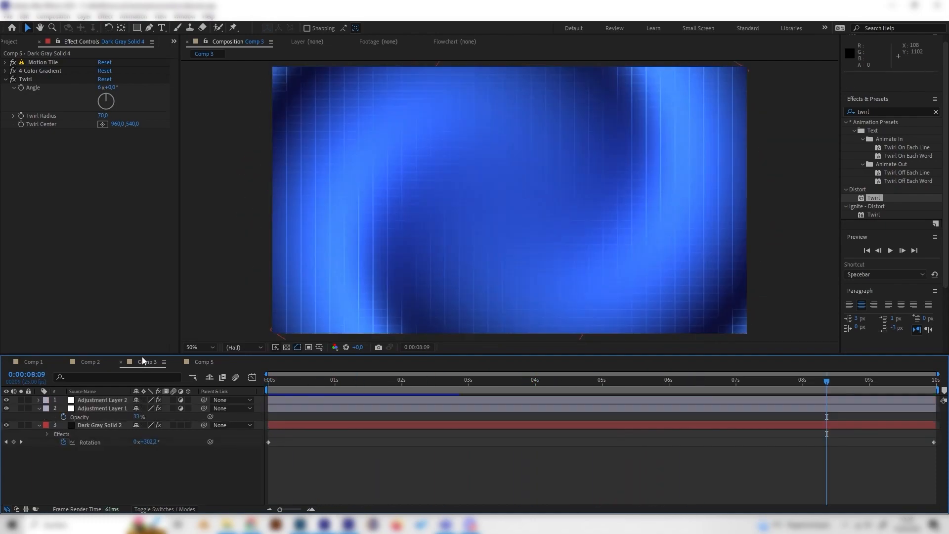
drag(292, 381, 354, 381)
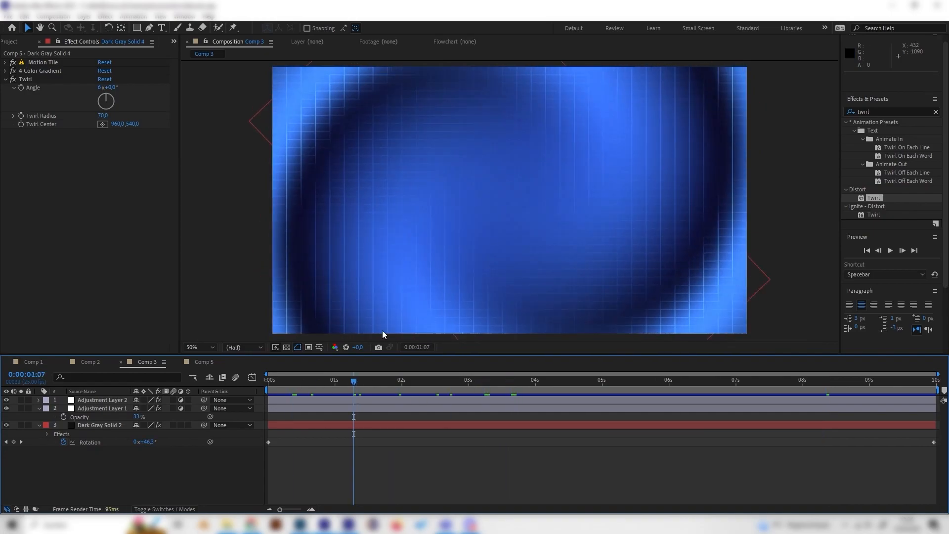
click(213, 363)
right_click(124, 434)
mouse_move(169, 317)
click(285, 396)
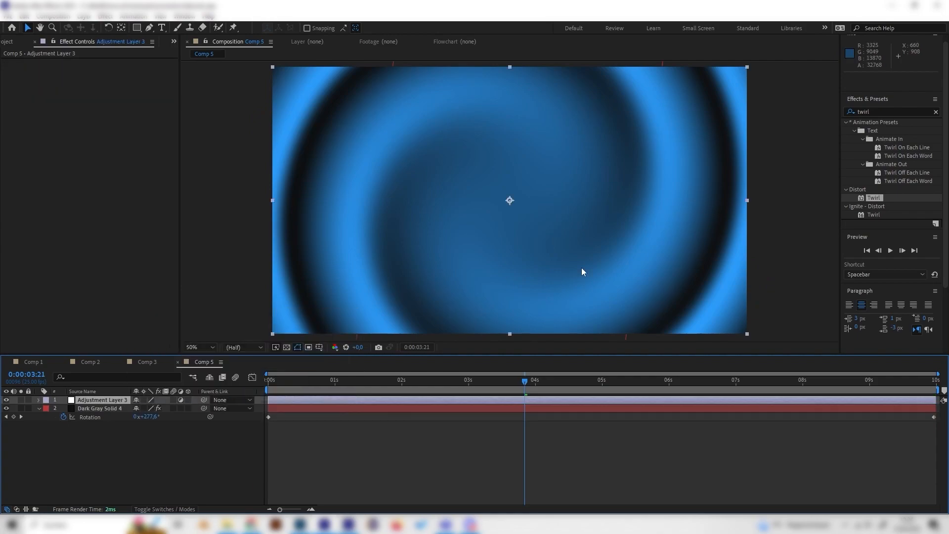
Find the Mosaic effect in the Stylize category and apply it to the adjustment layer in Comp 5.
click(886, 113)
text(mosai)
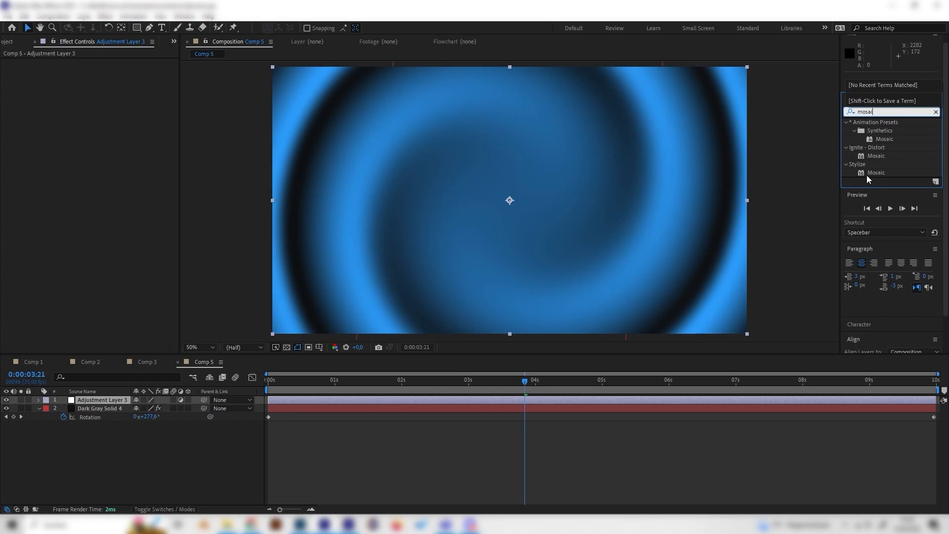
double_click(872, 171)
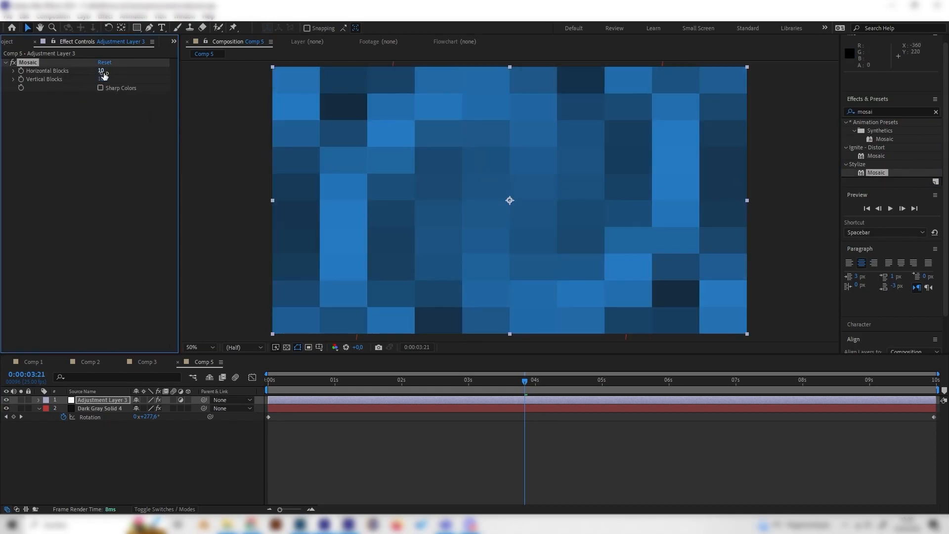
Set the Mosaic effect to 30 horizontal blocks and 30 vertical blocks.
click(103, 72)
text(30)
key(Return)
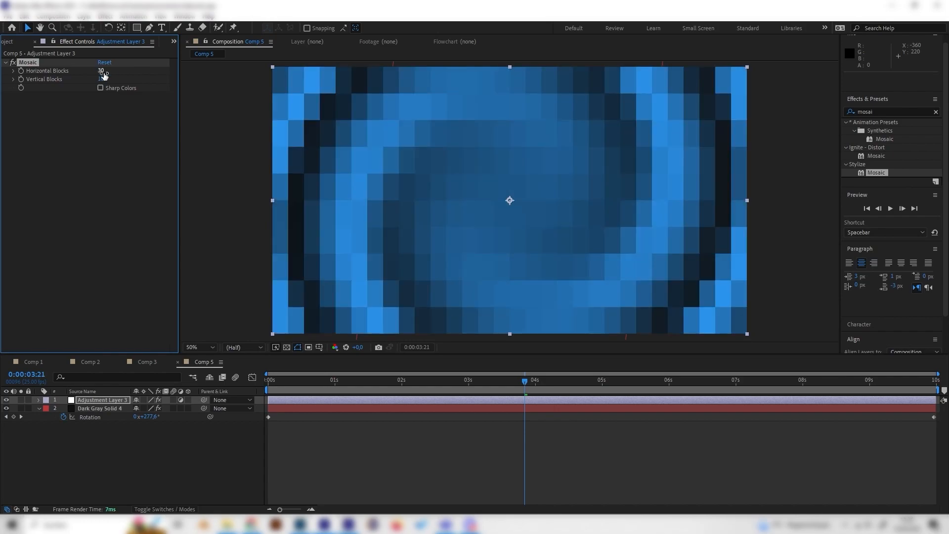
click(102, 79)
text(30)
key(Return)
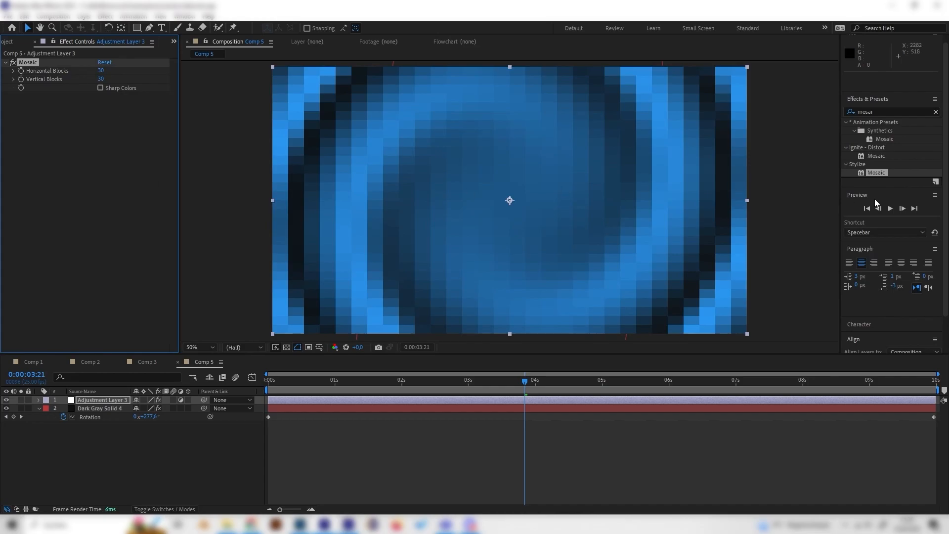
Apply the Stylize Find Edges effect to the adjustment layer after Mosaic and invert it.
click(880, 112)
text(edge)
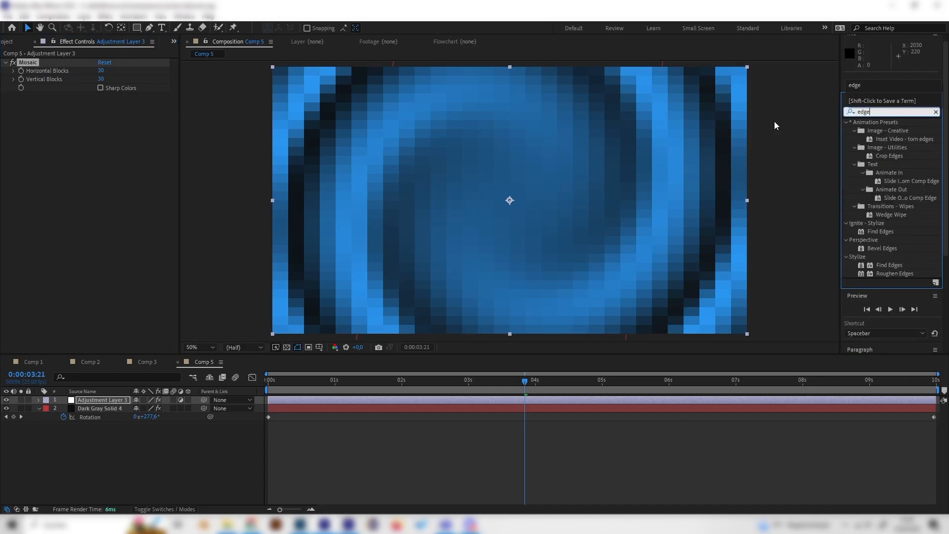
double_click(890, 265)
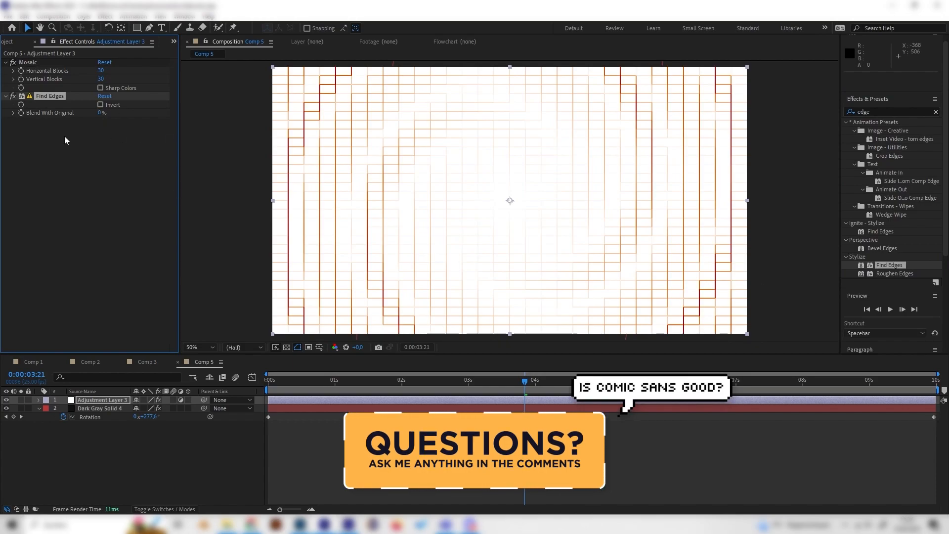
click(100, 105)
click(100, 88)
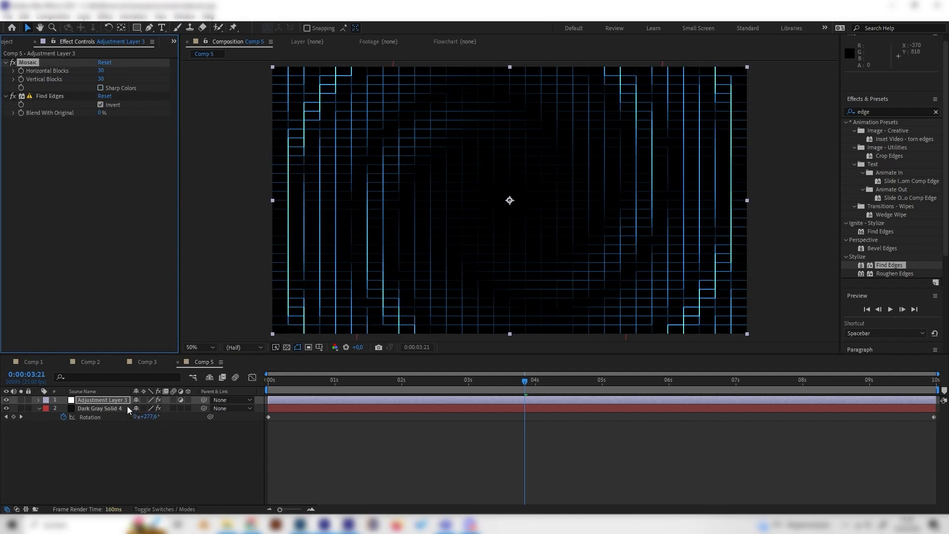
Show the blending mode column and set the adjustment layer's blending mode to Add.
click(150, 438)
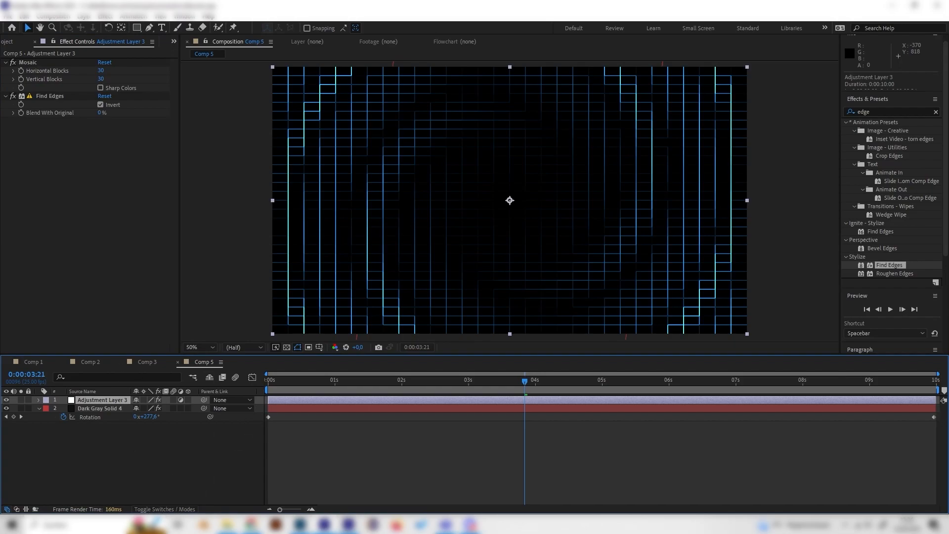
click(165, 509)
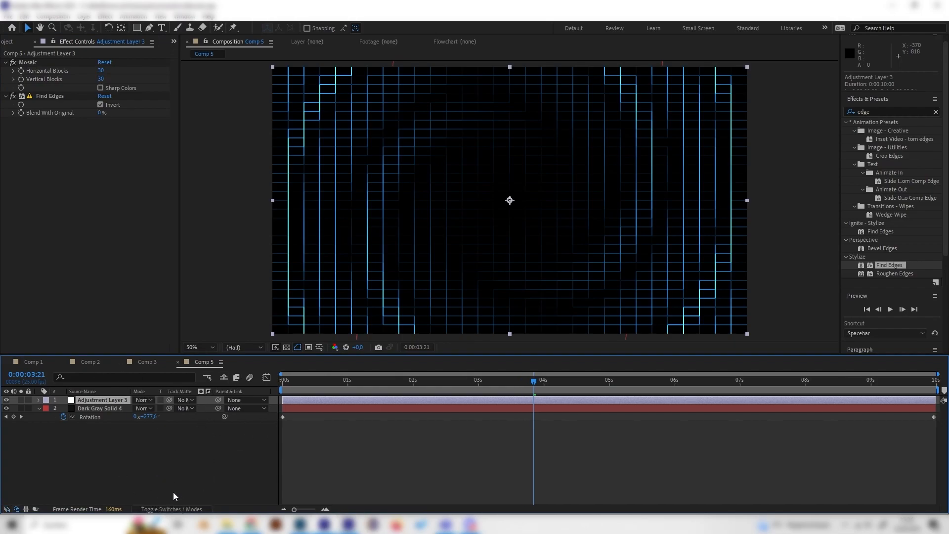
click(164, 509)
click(168, 509)
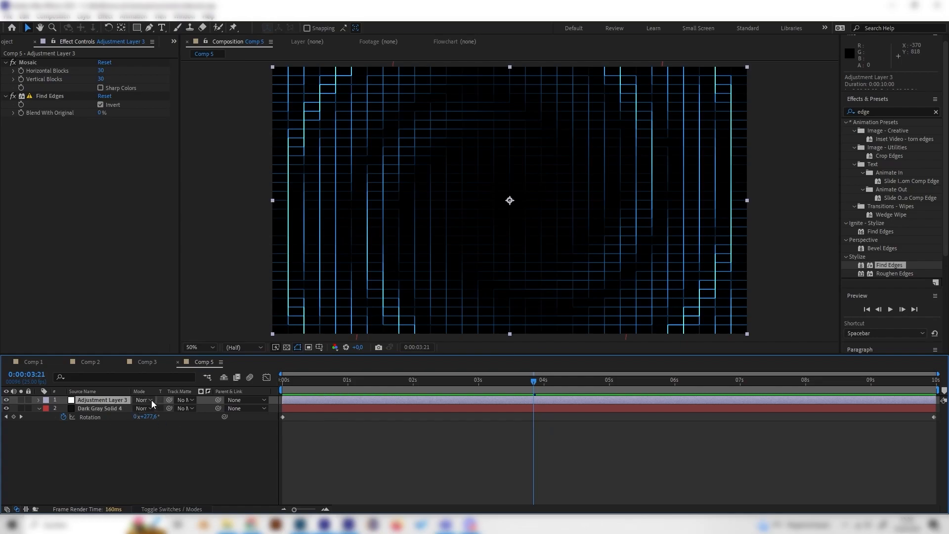
click(148, 399)
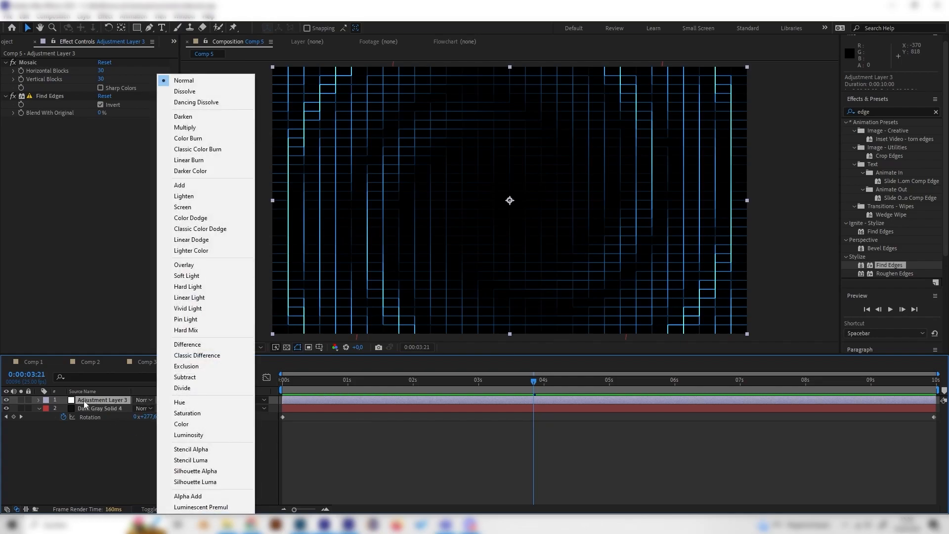
click(145, 401)
click(142, 400)
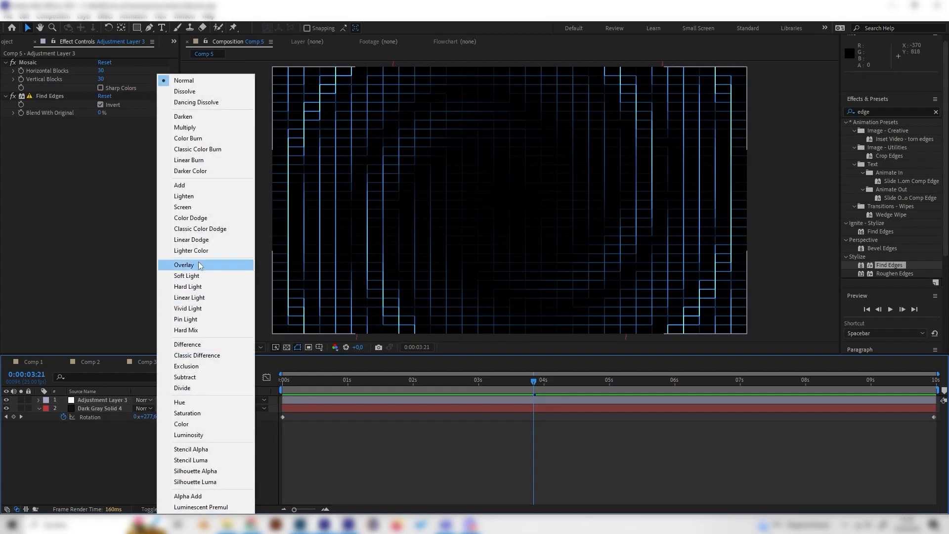
click(194, 192)
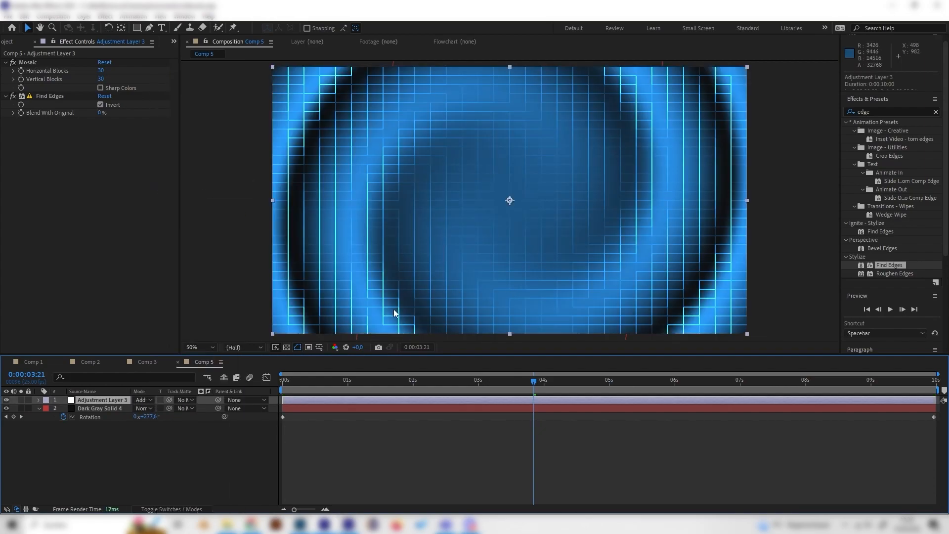
Try the adjustment layer's opacity at 30%, then reduce it to 20%.
click(136, 437)
click(113, 399)
key(t)
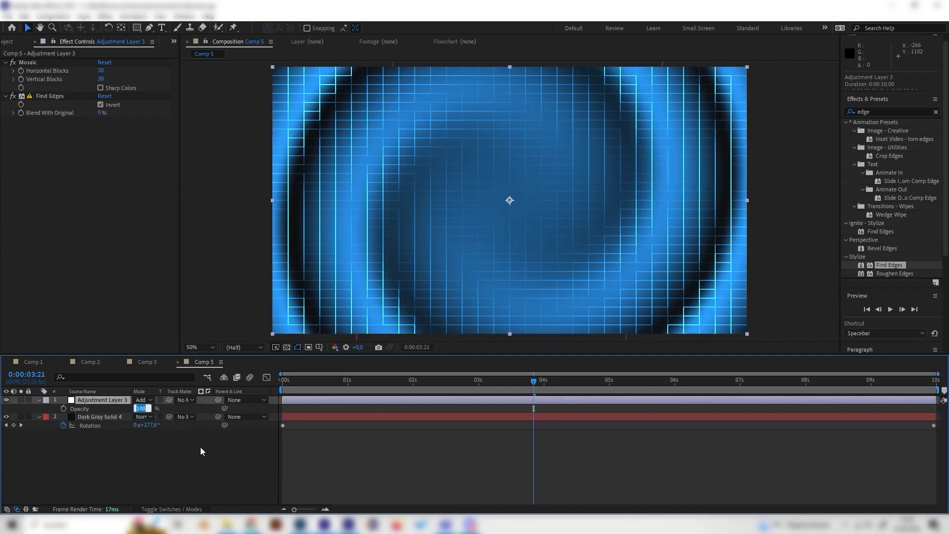
text(30)
key(Return)
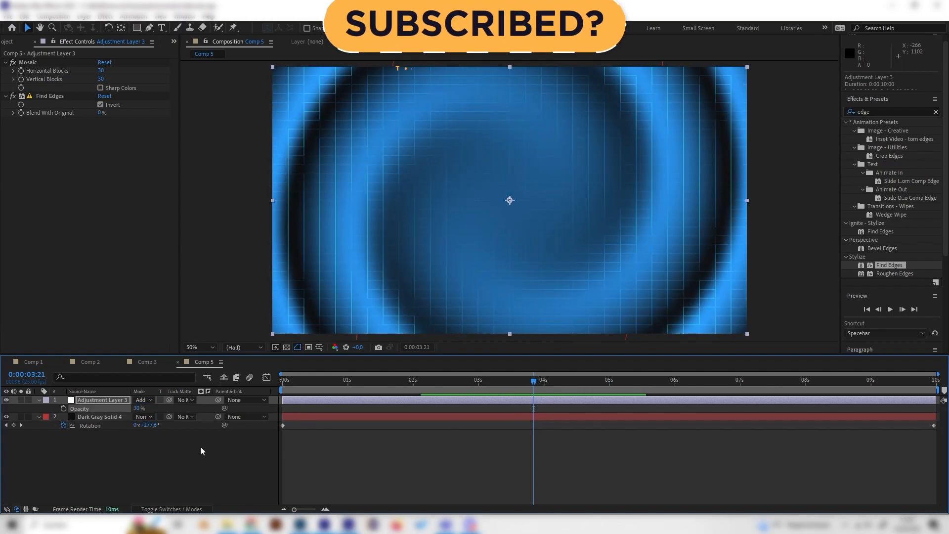
click(137, 410)
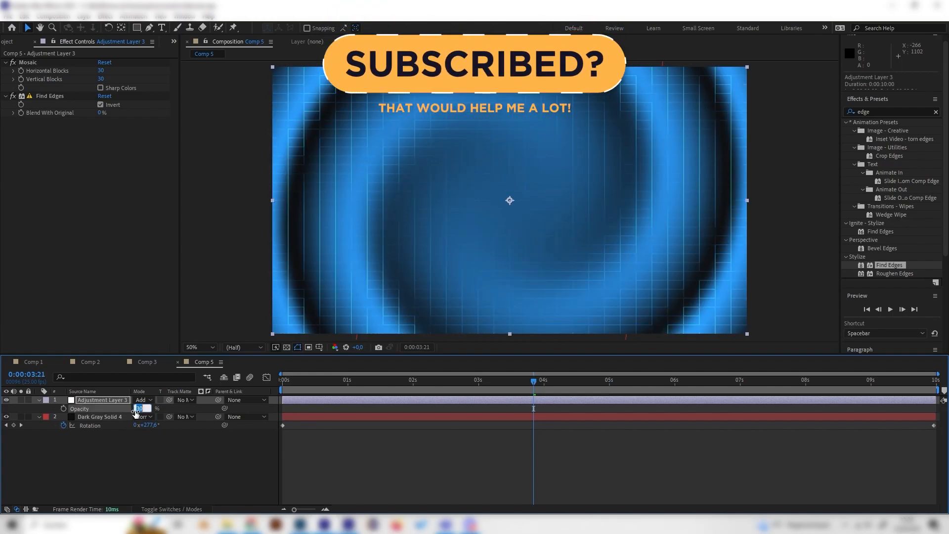
text(20)
key(Return)
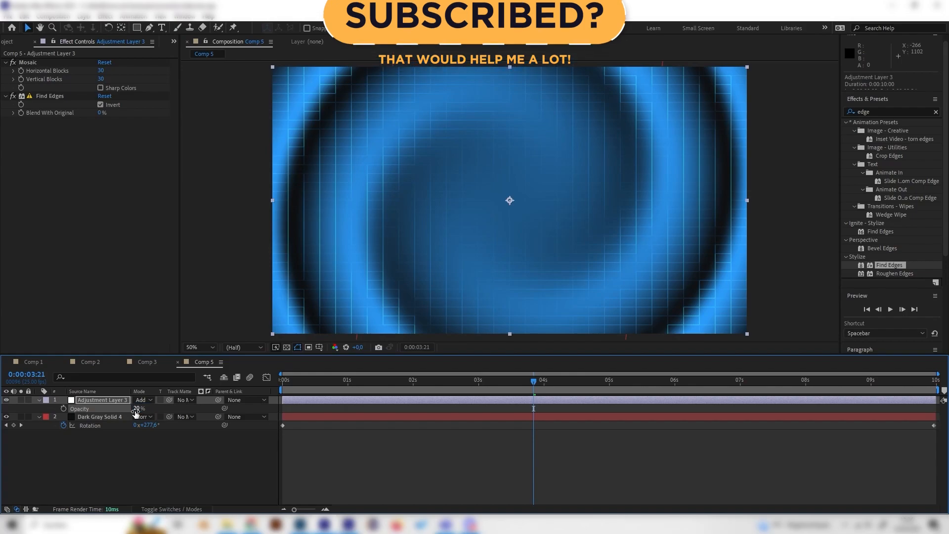
click(149, 441)
Scrub through Comp 3 and examine the effect settings on its two adjustment layers.
click(147, 362)
drag(336, 391, 416, 382)
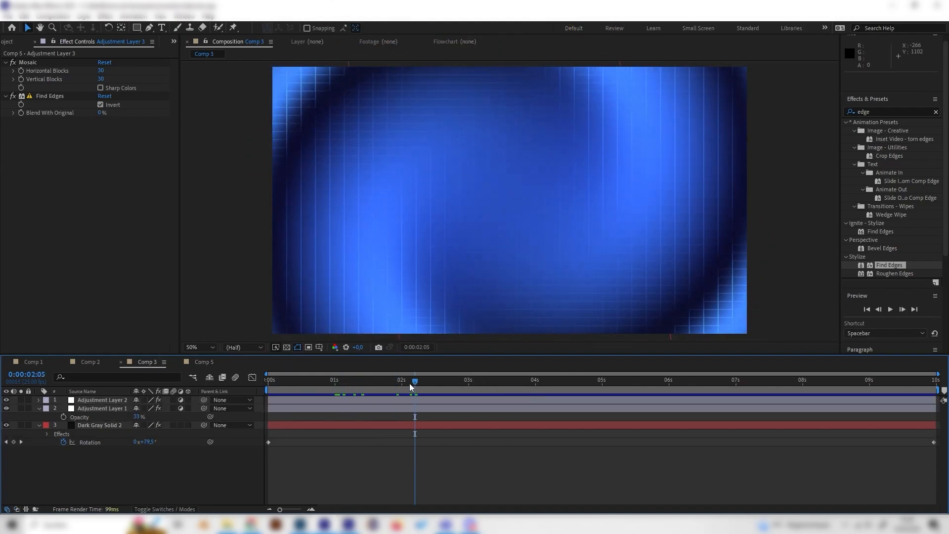
click(113, 425)
click(107, 408)
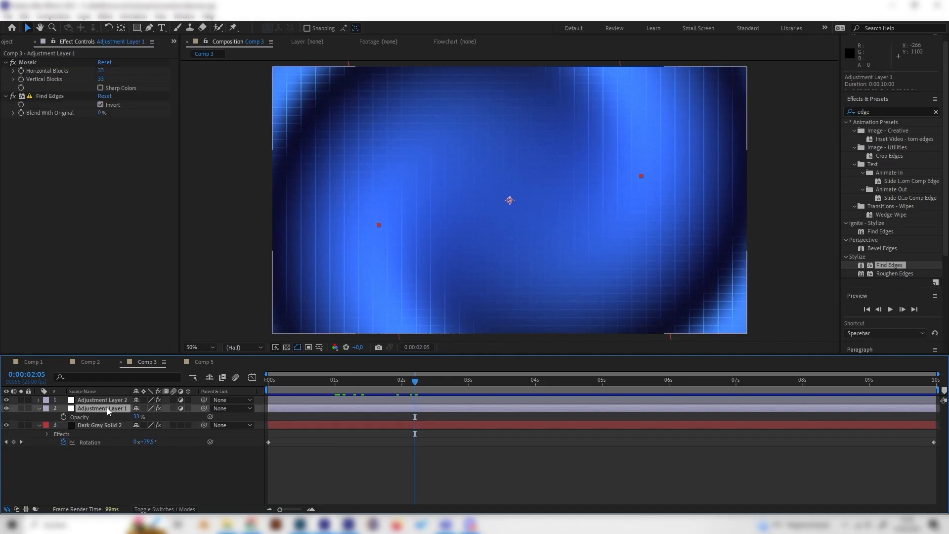
click(108, 400)
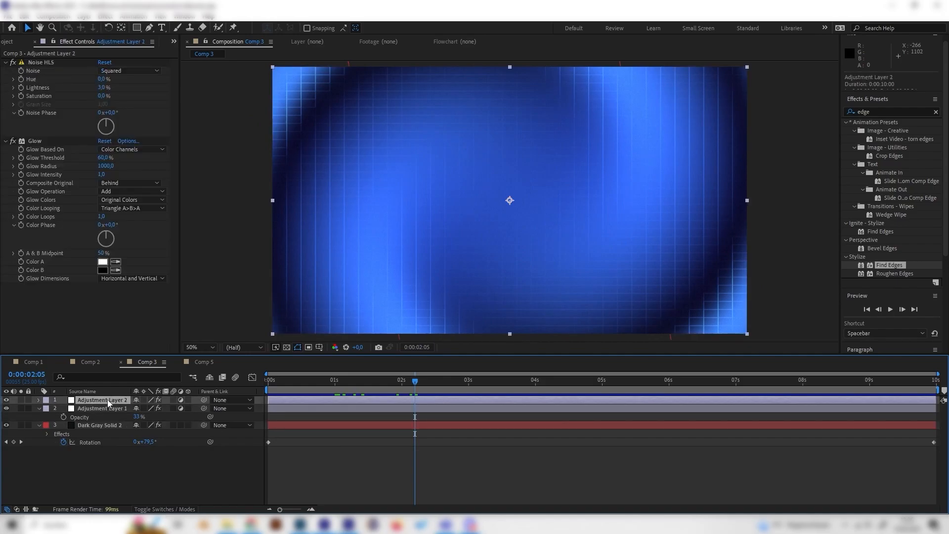
Return to Comp 5, clear the effects search, and add a second adjustment layer above the others.
click(204, 363)
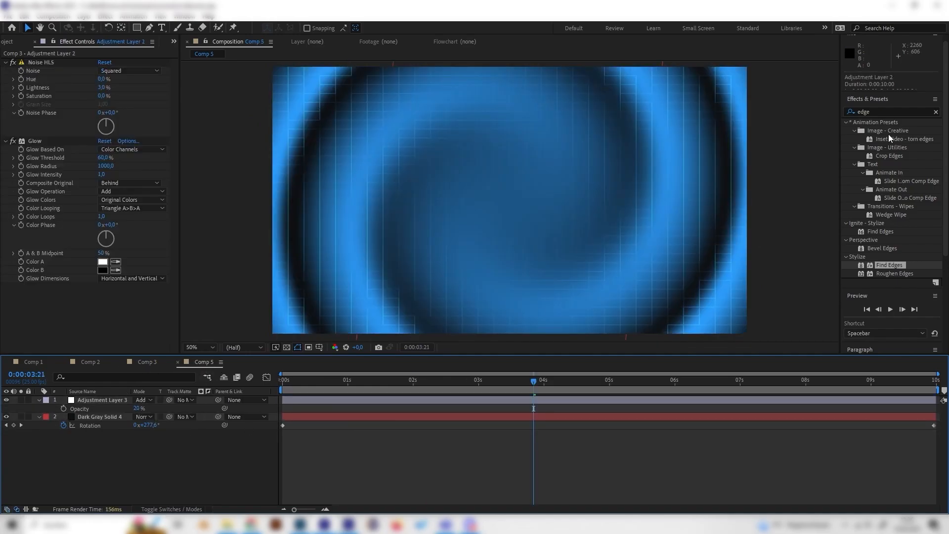
drag(882, 113, 732, 91)
key(BackSpace)
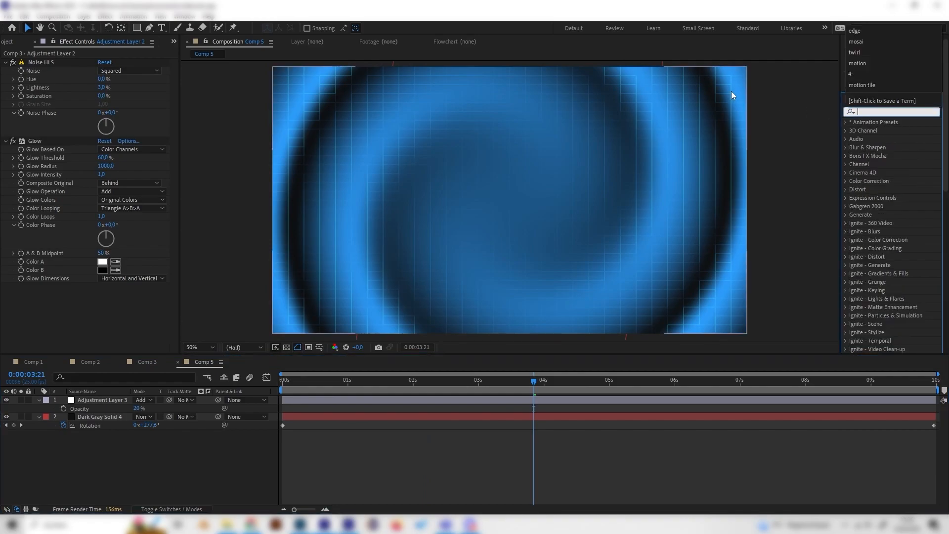
right_click(155, 460)
mouse_move(211, 338)
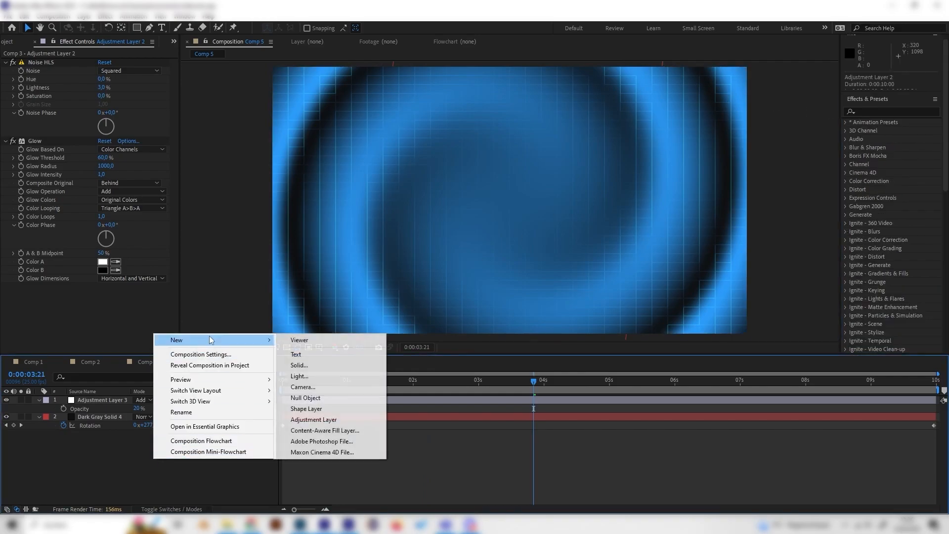
click(340, 419)
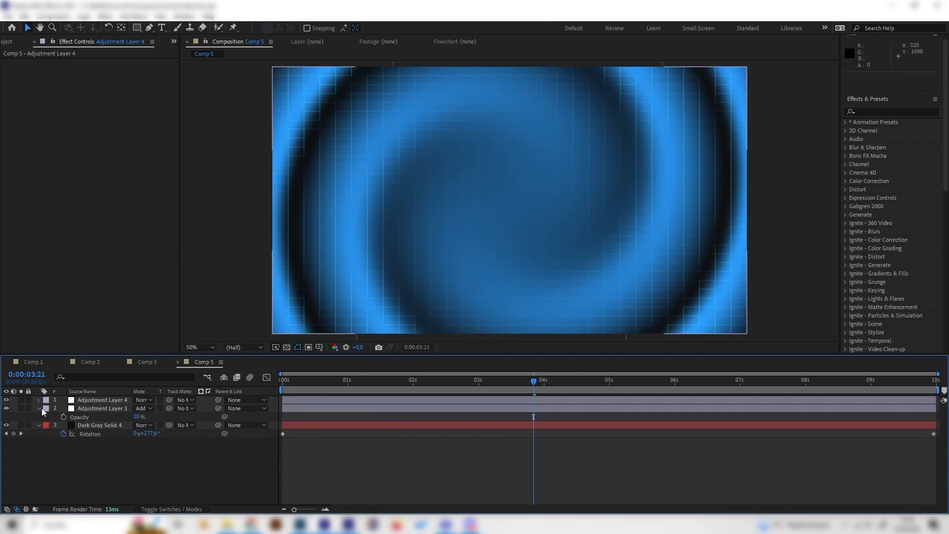
Find the Noise HLS effect in the Noise & Grain category and apply it to the new adjustment layer.
click(102, 400)
click(867, 111)
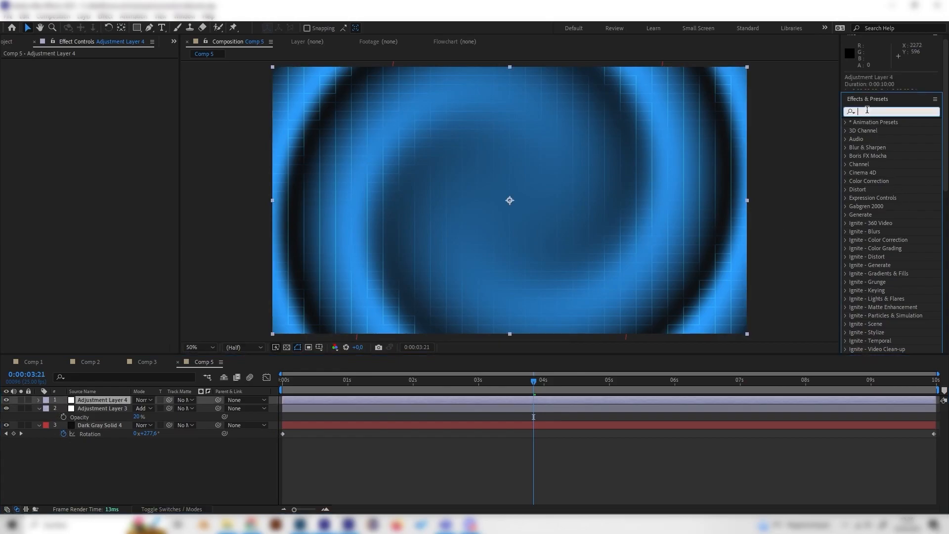
text(noise)
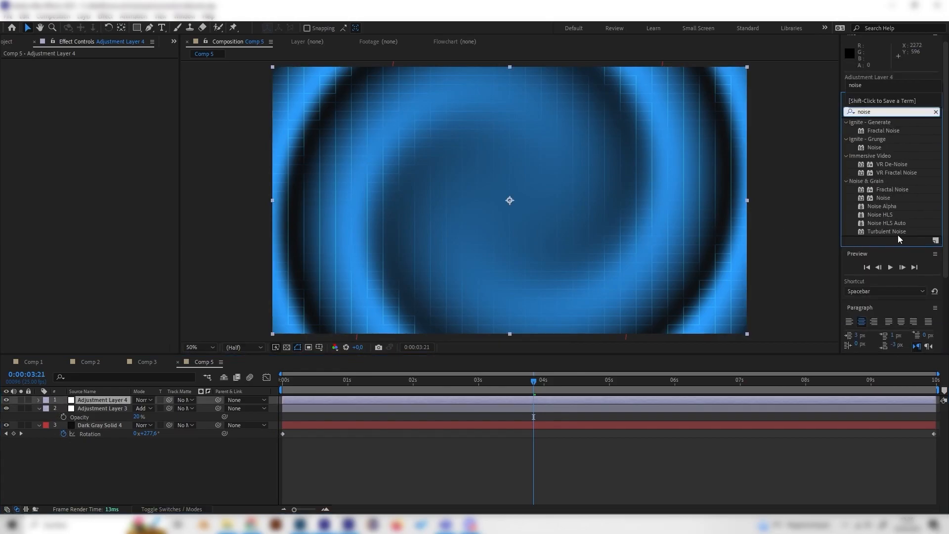
double_click(880, 214)
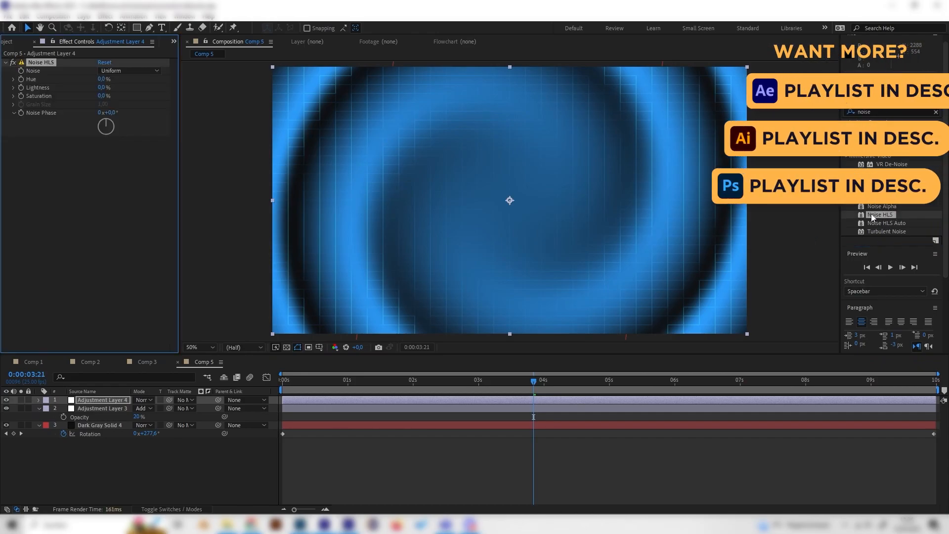
Set the Noise HLS lightness to 3% after trying 10%, and preview the animation.
click(101, 87)
text(10)
key(Return)
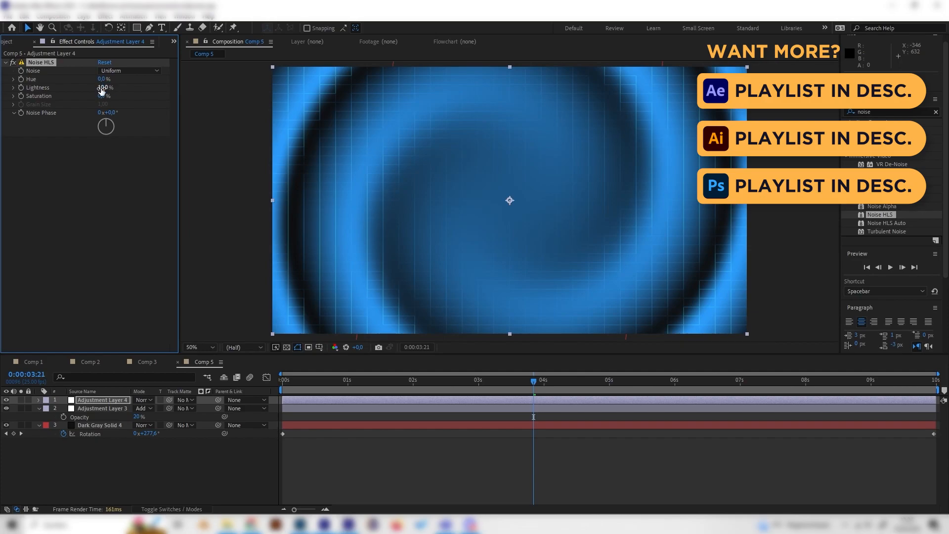
click(101, 88)
text(3)
key(Return)
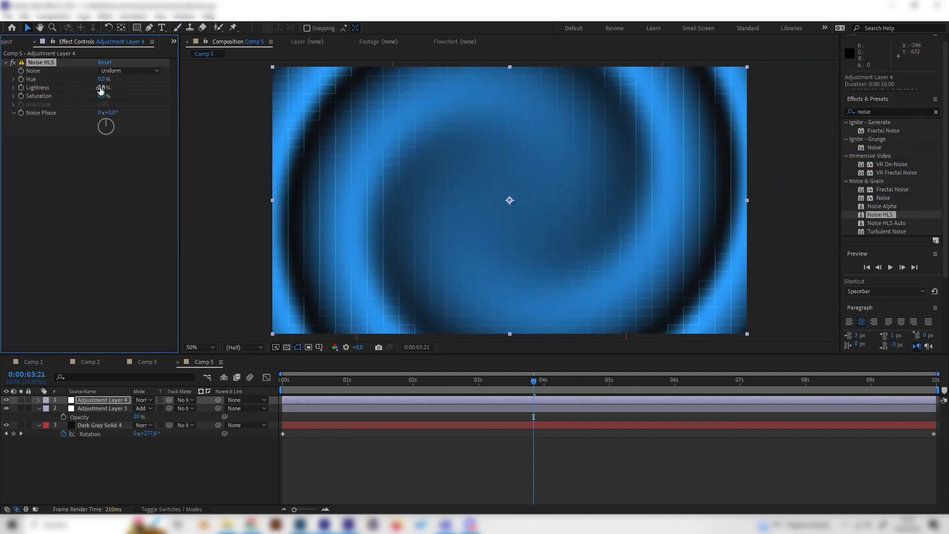
drag(355, 388, 575, 388)
key(space)
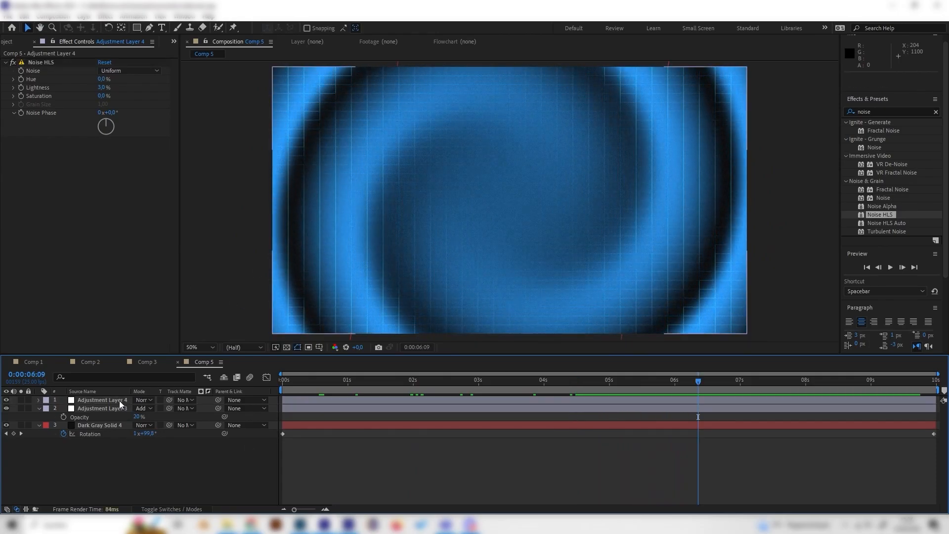
Find the Glow effect in the Stylize category and add it below Noise HLS on the upper adjustment layer.
click(897, 112)
text(glow)
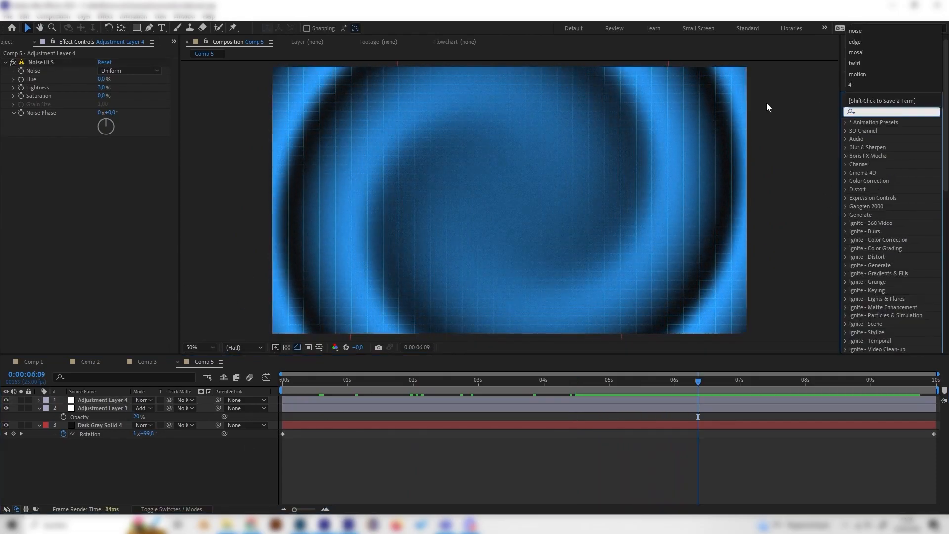
click(880, 231)
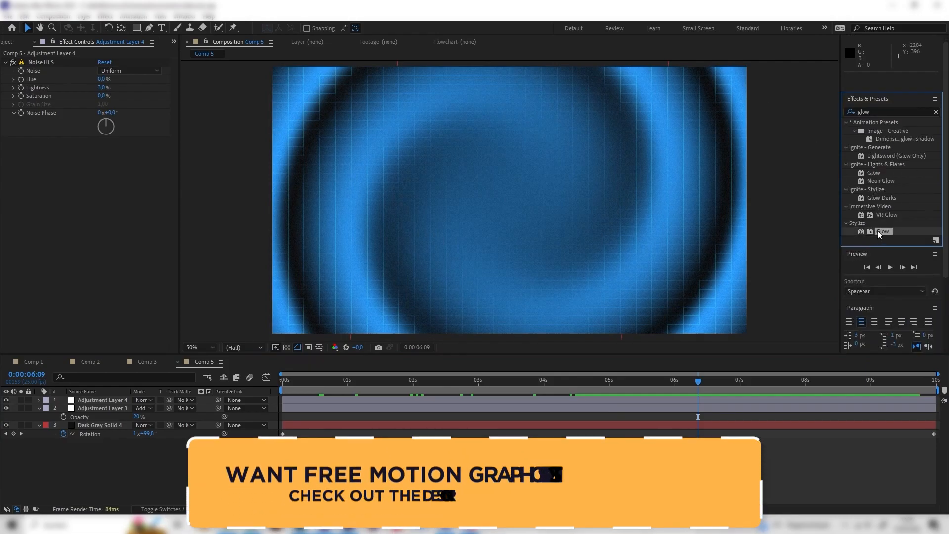
drag(883, 231, 91, 185)
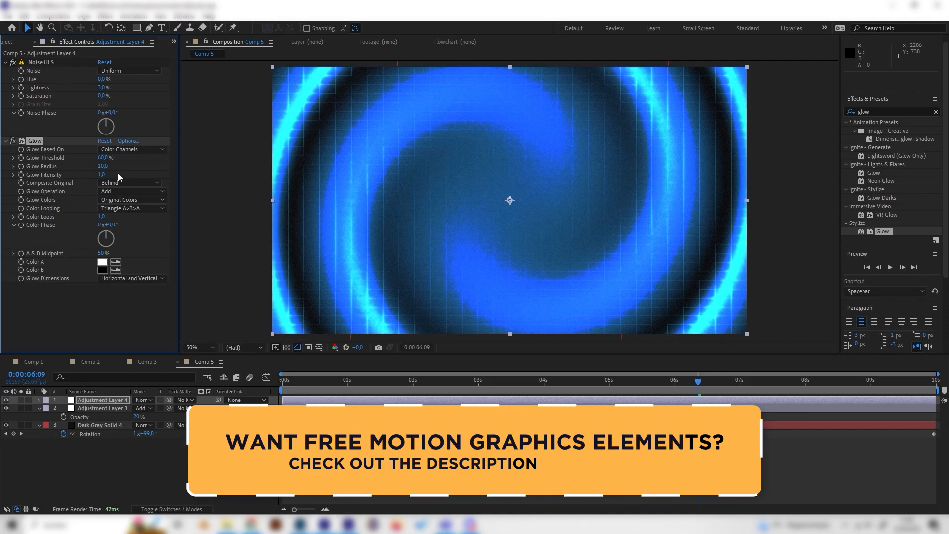
Raise the glow radius to about 227 and set the glow intensity to 0.3.
drag(102, 170, 197, 162)
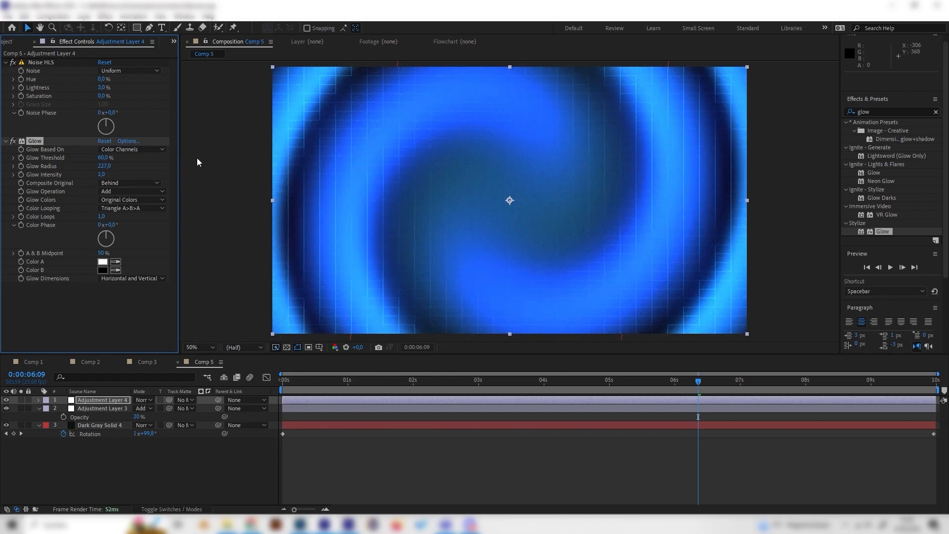
click(104, 175)
text(0,3)
key(Return)
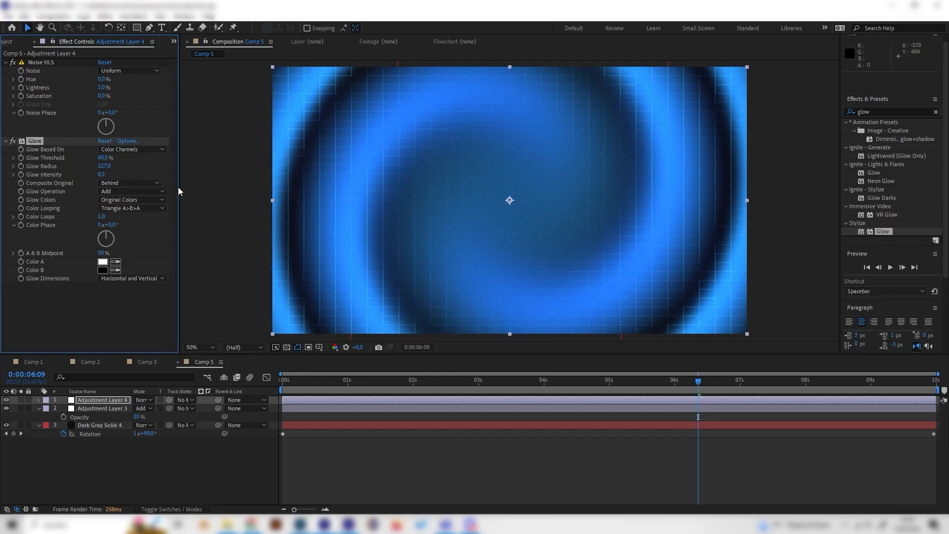
Try a glow intensity of 1, preview the animation, and return the intensity to 0.3.
text(1)
key(Return)
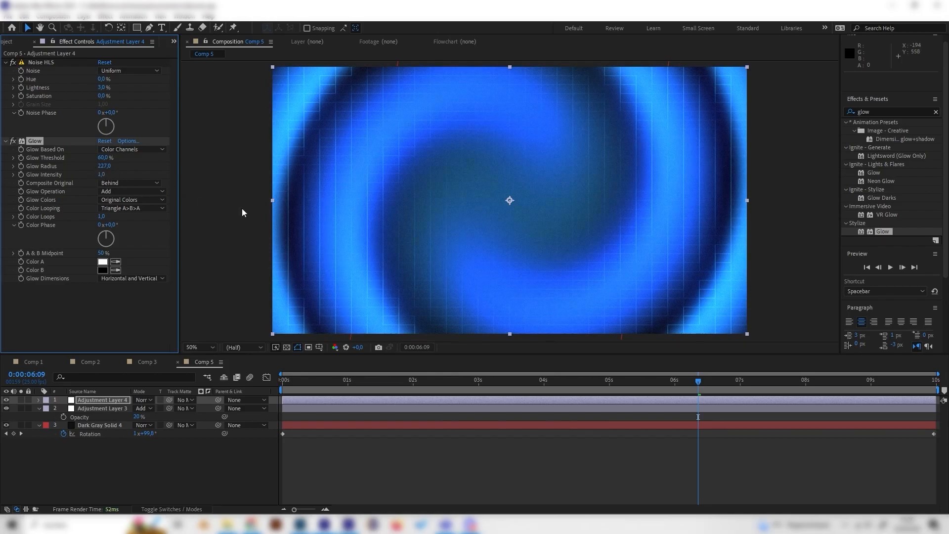
key(comma)
key(space)
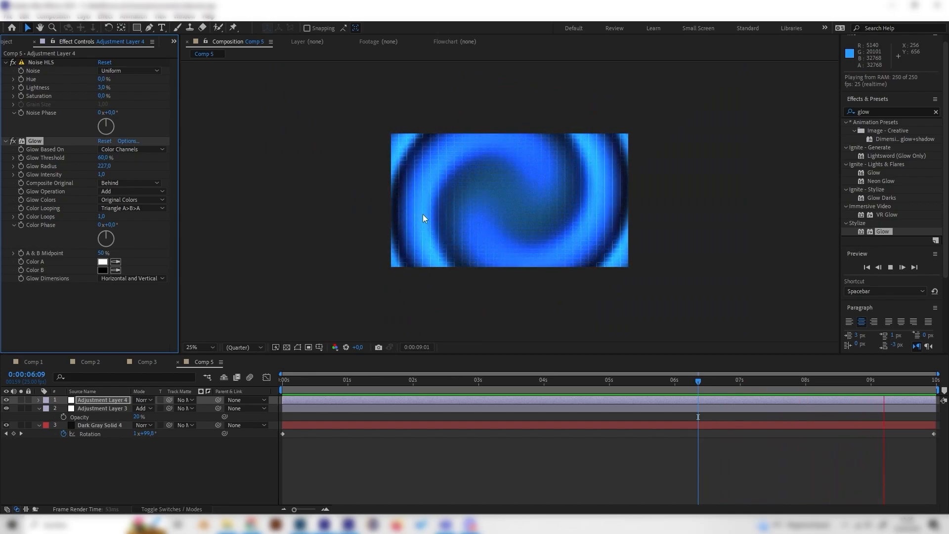
click(106, 174)
click(105, 174)
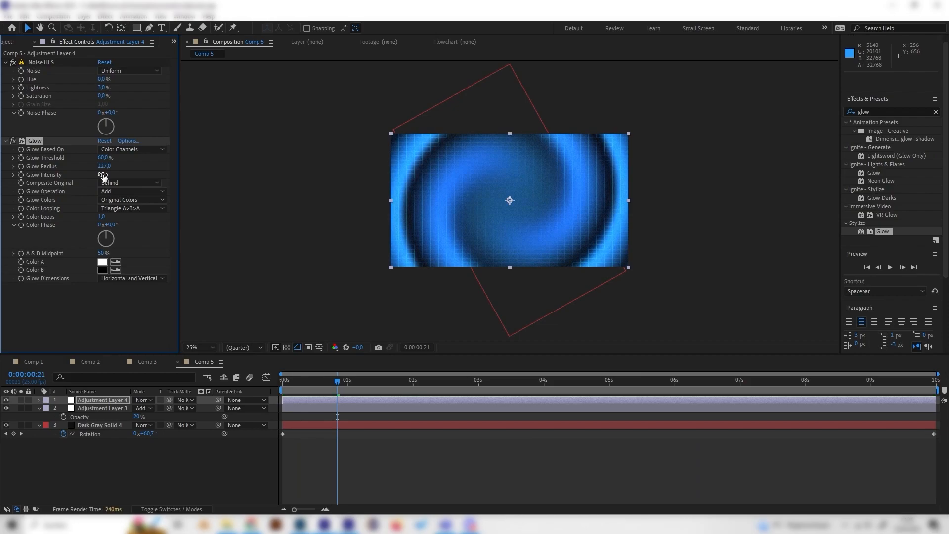
Raise the glow radius on the upper adjustment layer to about 946 and preview the animation.
drag(104, 167, 188, 164)
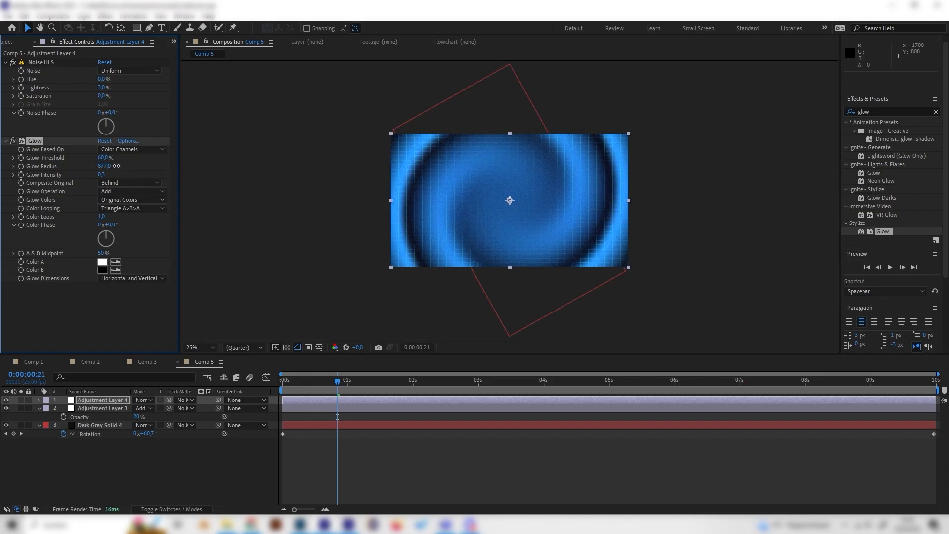
drag(319, 378, 286, 378)
key(space)
key(period)
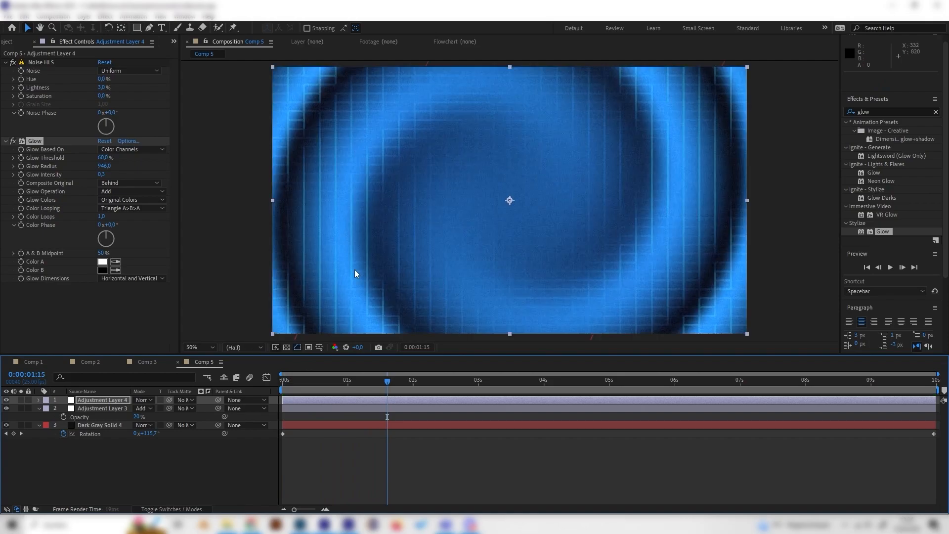
Set the opacity of the mosaic grid's adjustment layer to 40% after trying 50%, and preview the result.
click(103, 409)
click(138, 417)
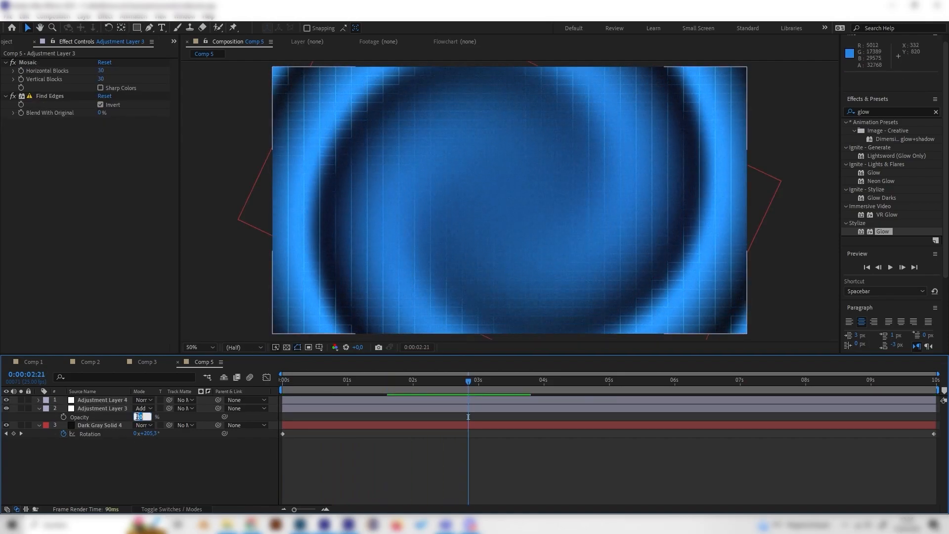
text(50)
key(Return)
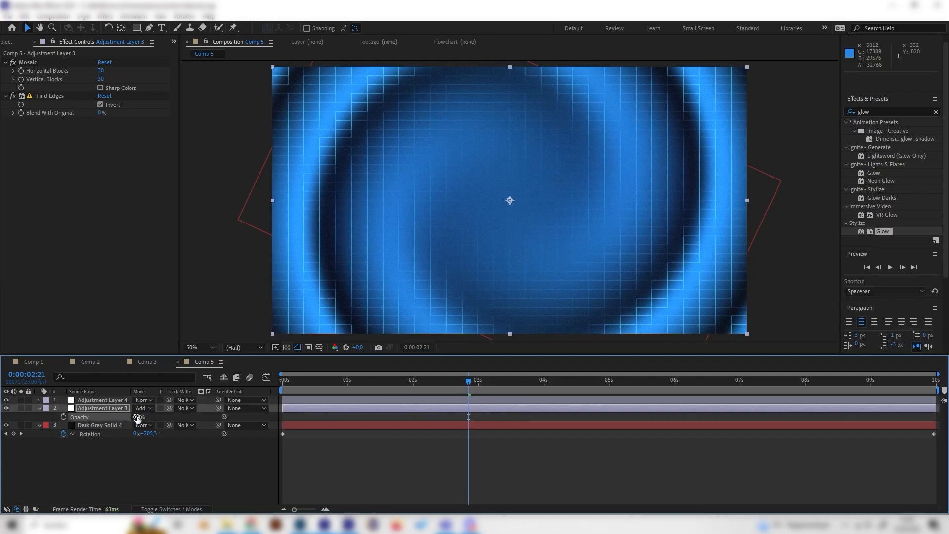
click(137, 417)
text(40)
key(Return)
key(space)
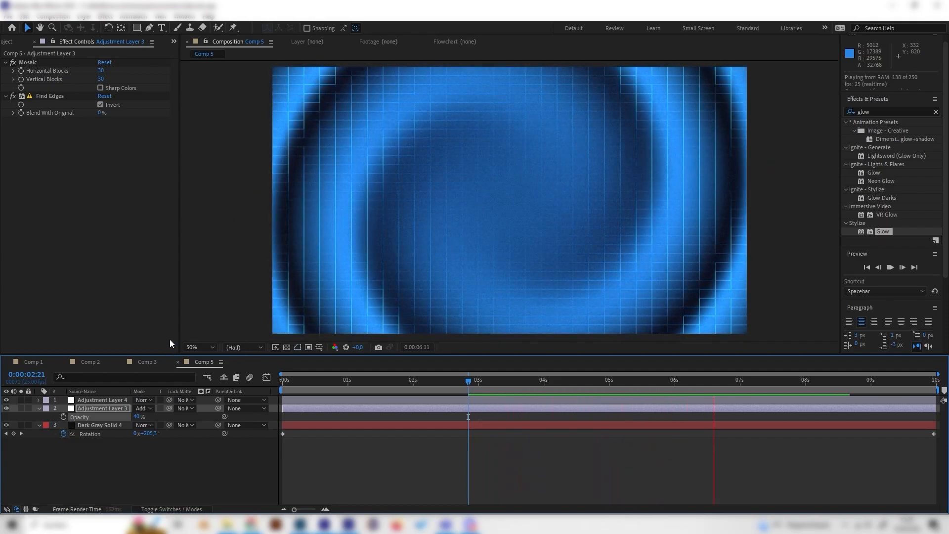
Change Color 1 of the 4-Color Gradient on Dark Gray Solid 4 to the deeper blue 0768FA.
click(100, 426)
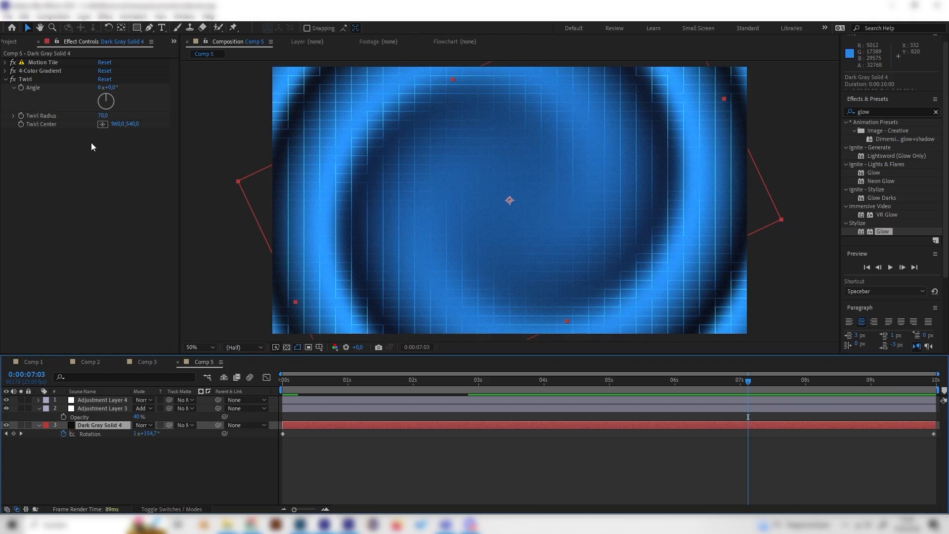
click(5, 71)
click(103, 96)
click(99, 24)
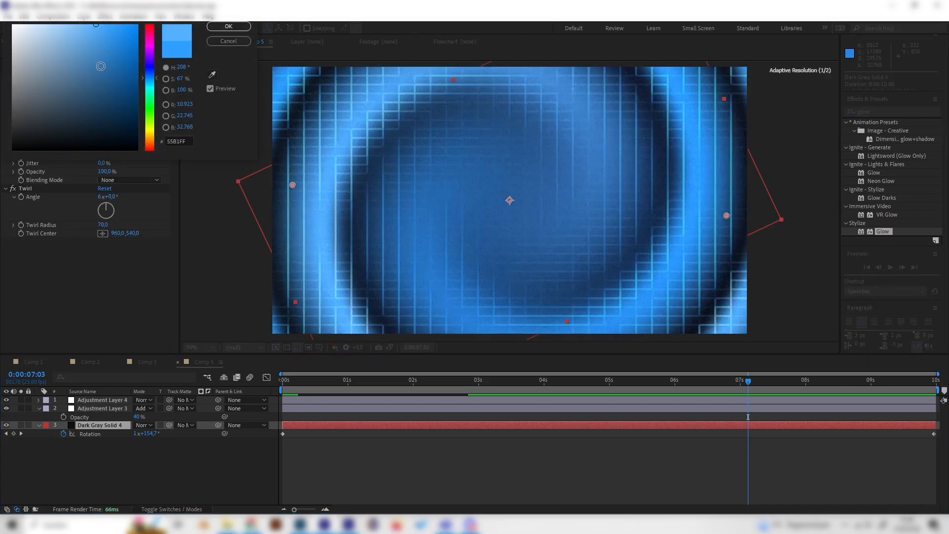
click(116, 65)
click(147, 74)
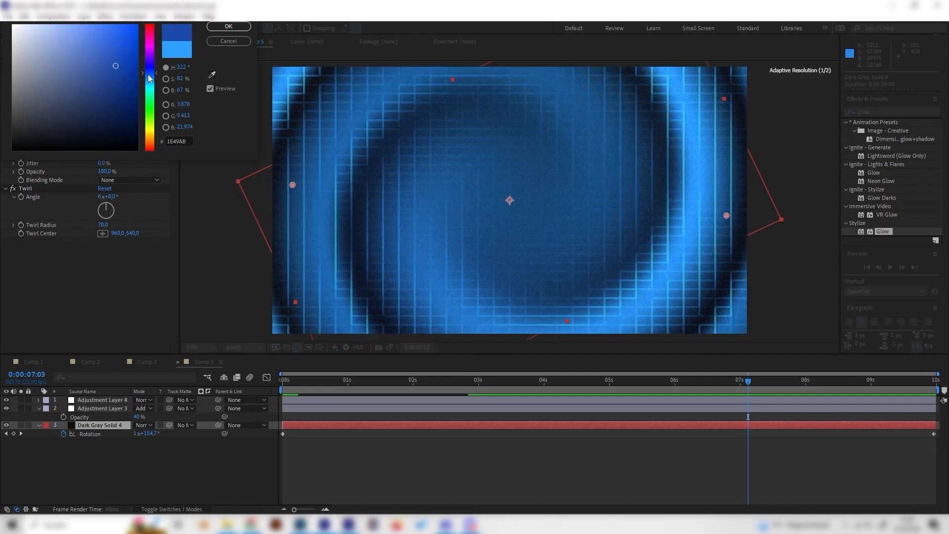
click(134, 27)
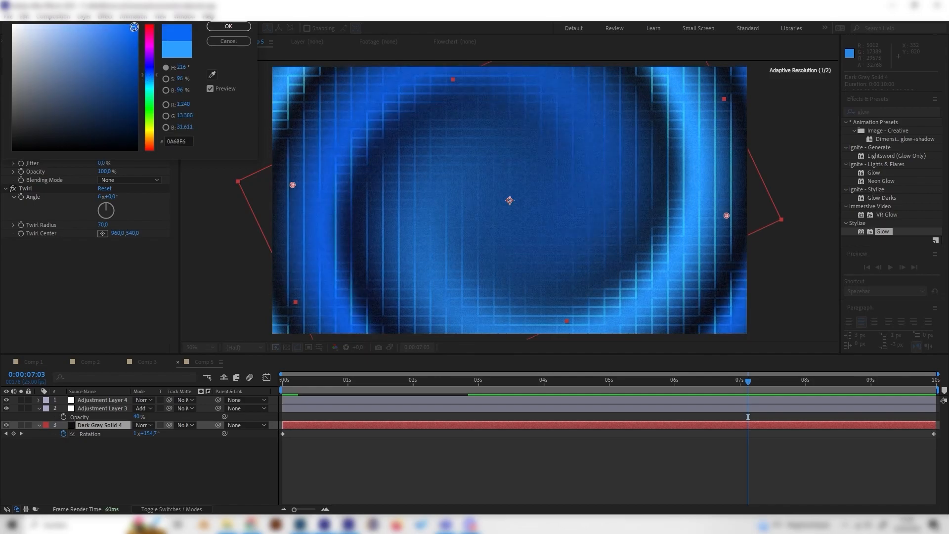
click(211, 26)
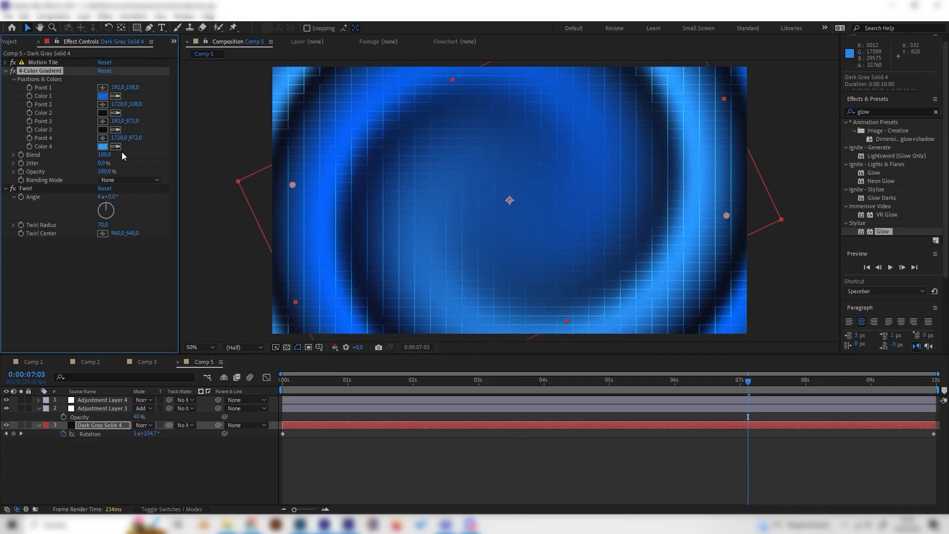
Change Color 4 of the gradient to a similar deep blue and preview the animation from the start.
click(102, 146)
click(149, 79)
click(147, 74)
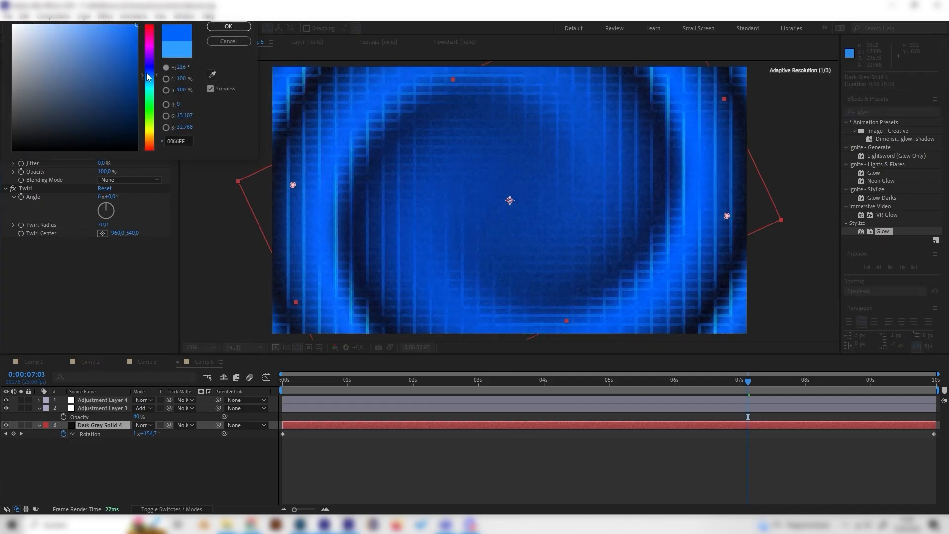
click(124, 30)
click(228, 29)
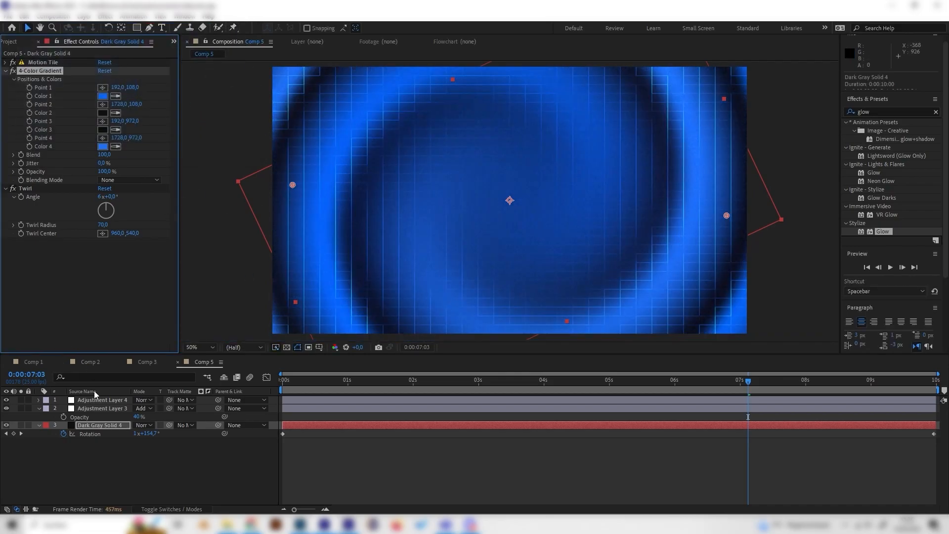
drag(328, 379, 270, 386)
key(space)
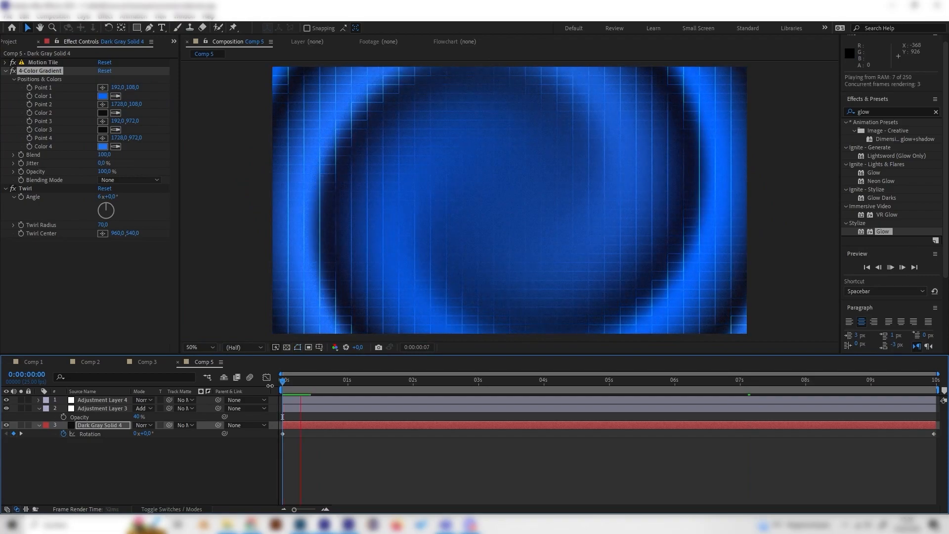
key(space)
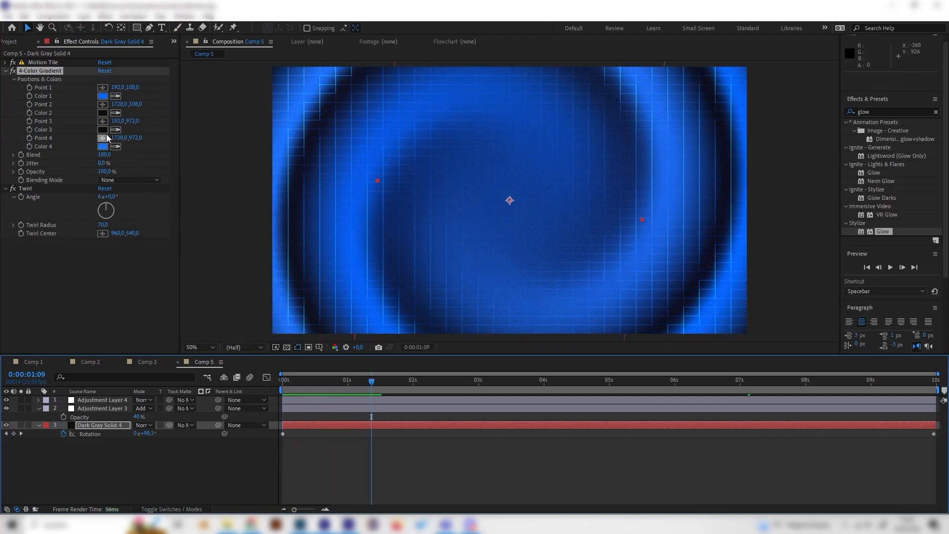
Lighten gradient Color 3 to about 171717 and Color 2 to 1E1E1E, and preview the animation.
click(102, 130)
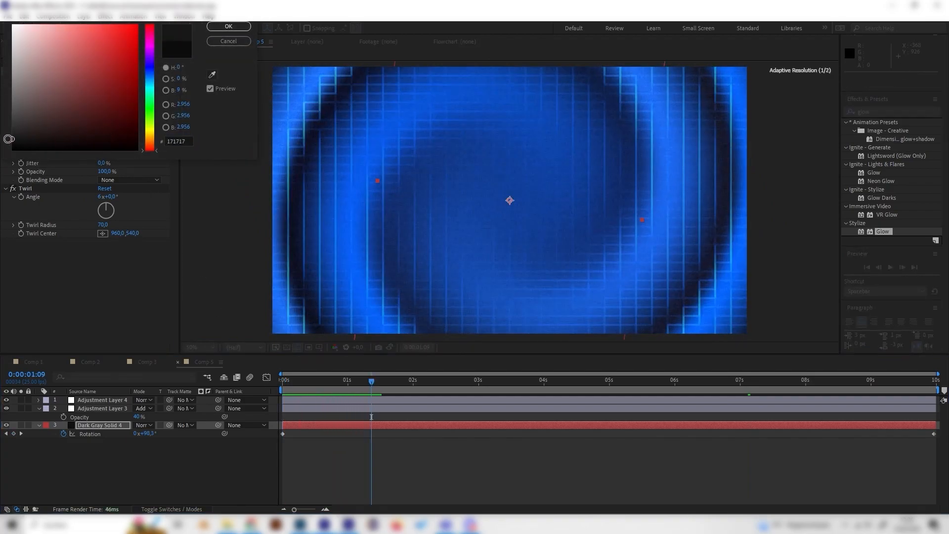
click(228, 26)
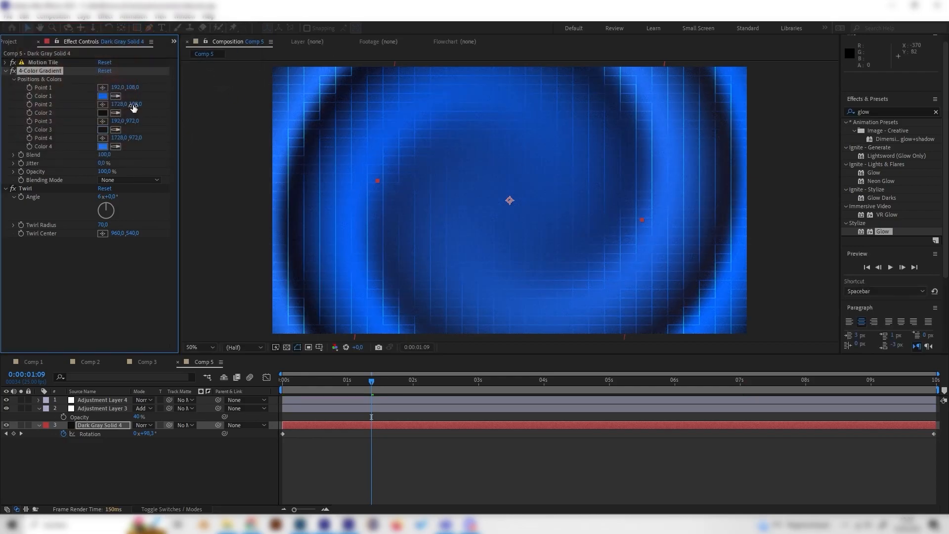
click(102, 113)
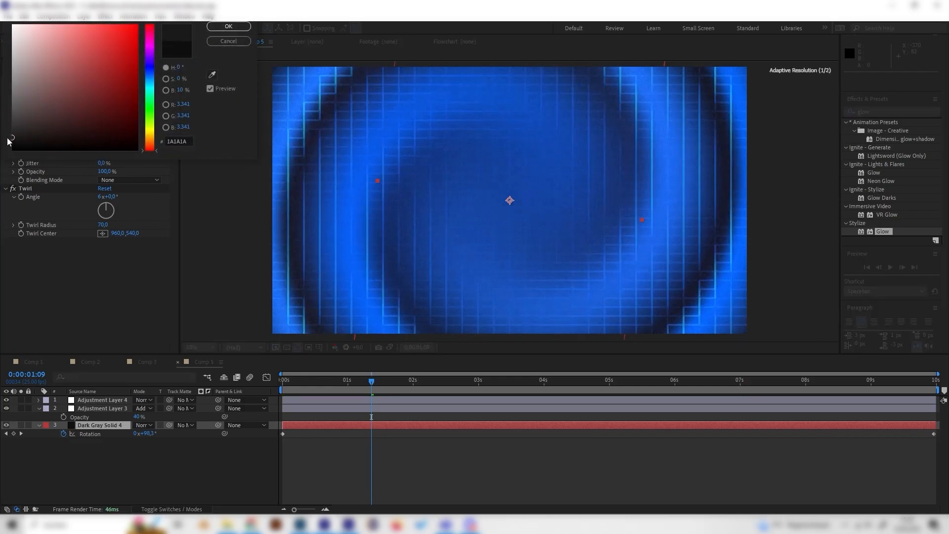
drag(17, 141, 6, 135)
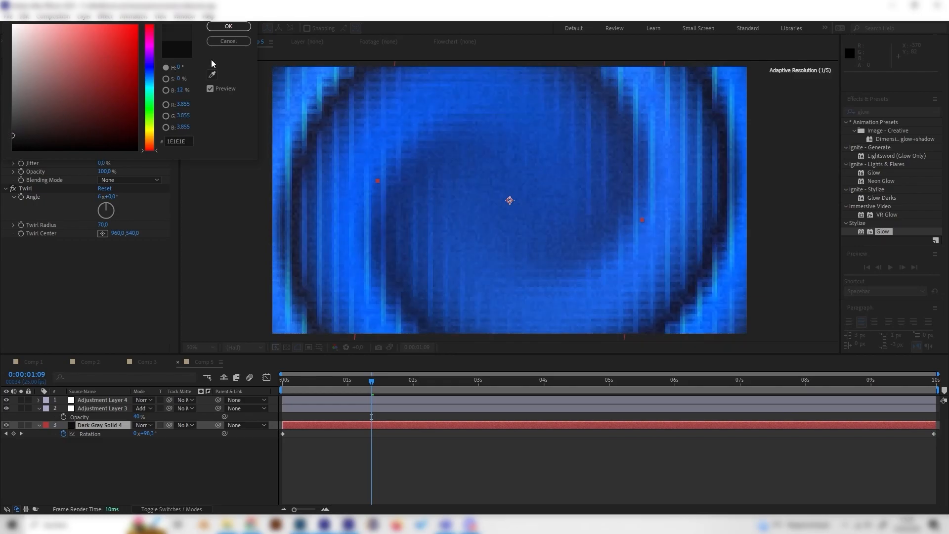
click(236, 29)
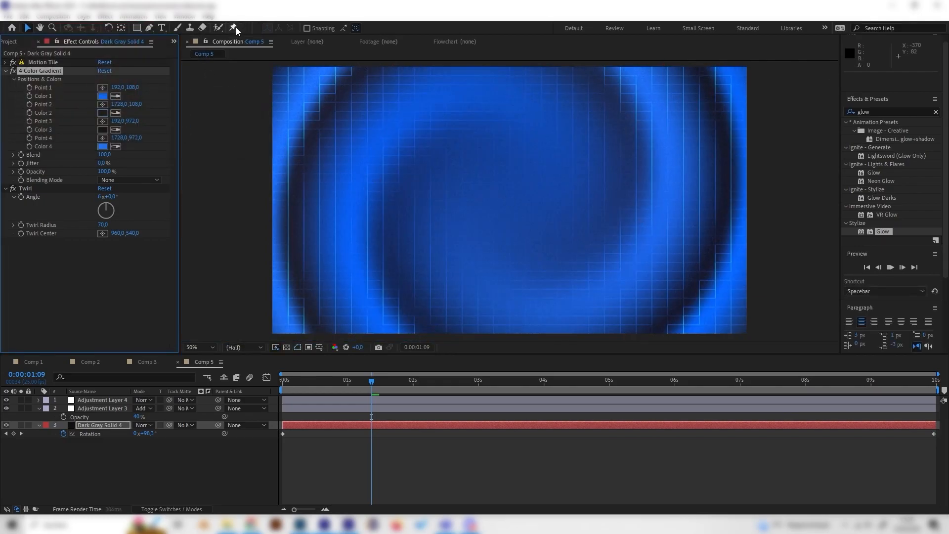
key(space)
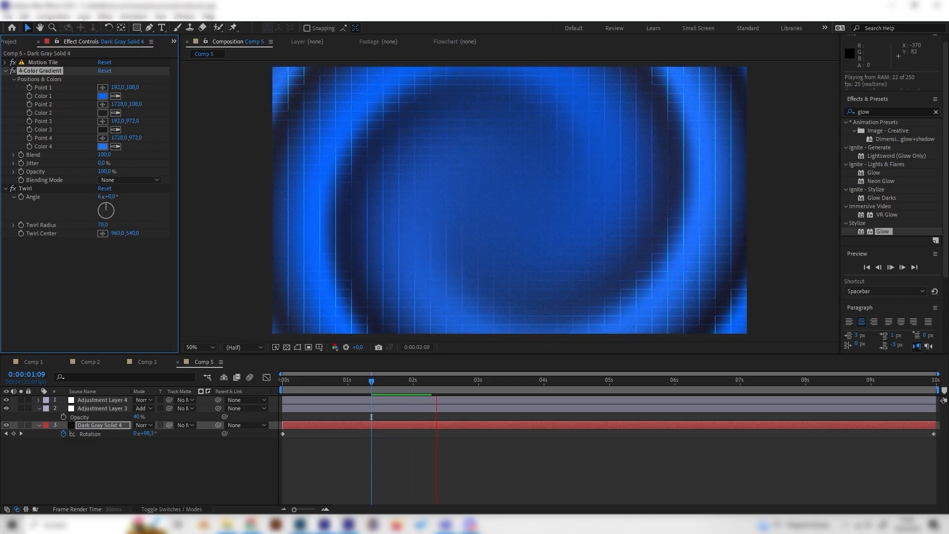
Look through the other compositions and view Comp 3 at about 2 seconds for comparison.
click(29, 362)
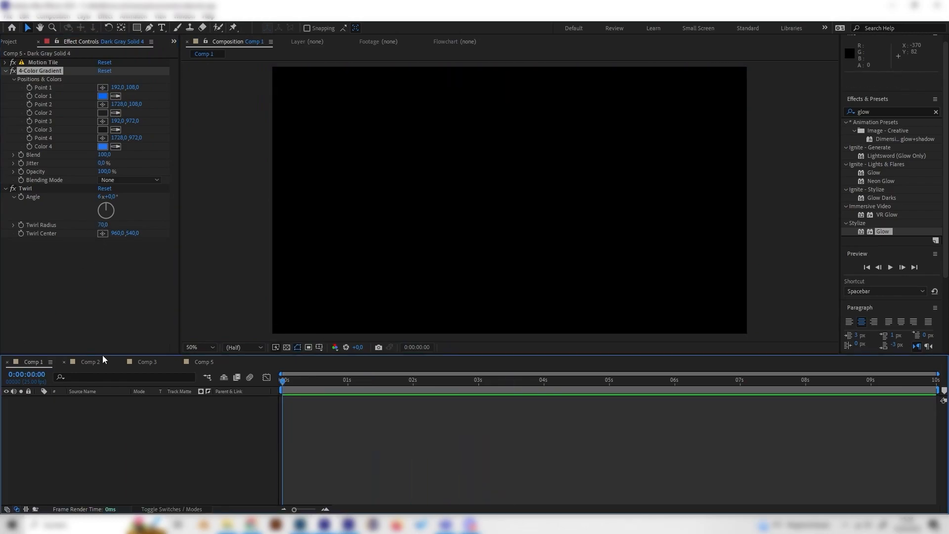
click(89, 363)
click(147, 362)
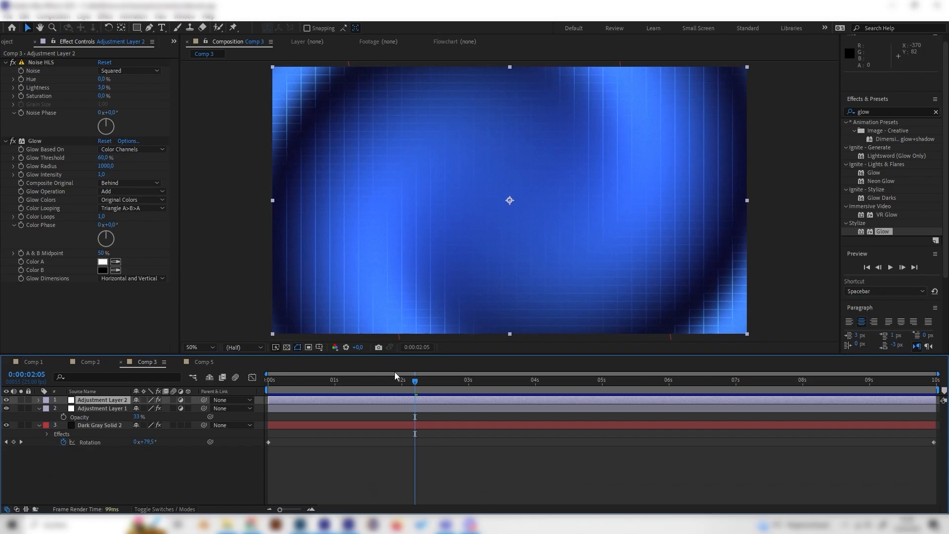
click(404, 383)
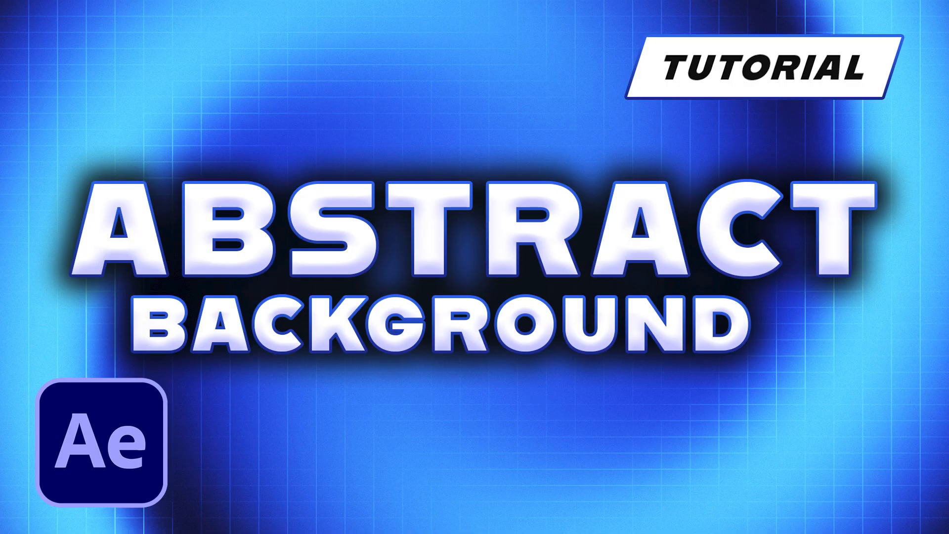